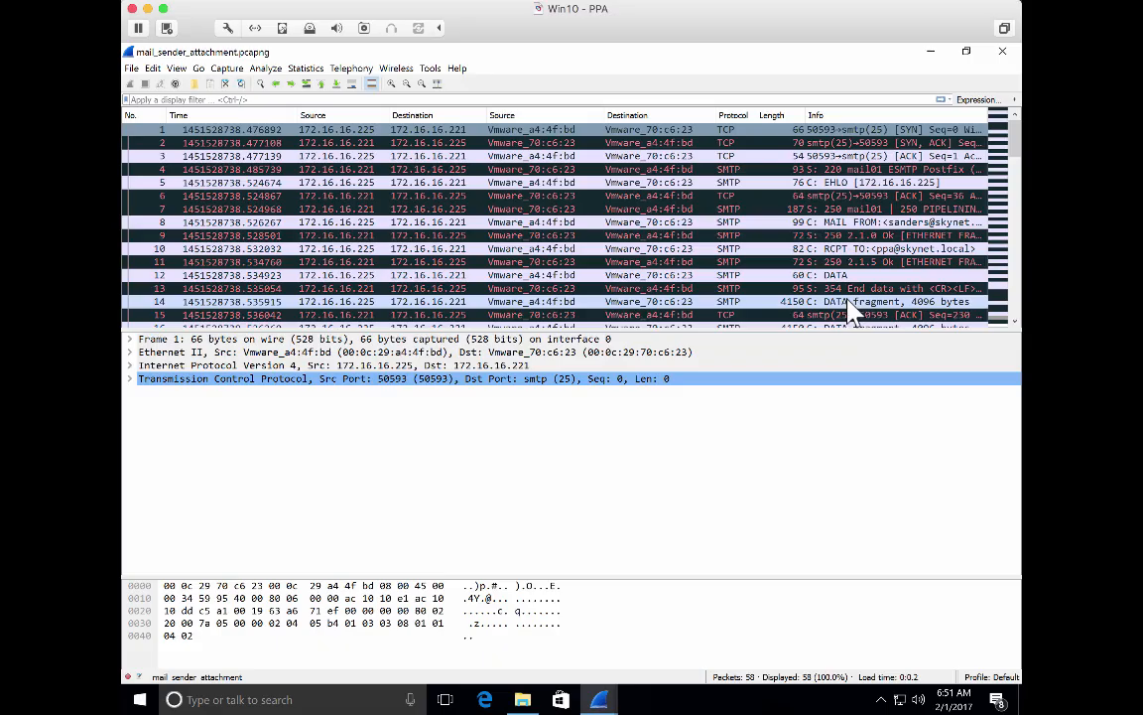
# Select packet 5, the EHLO request, and enlarge the packet bytes area to about half the window's lower part.
pyautogui.click(754, 185)
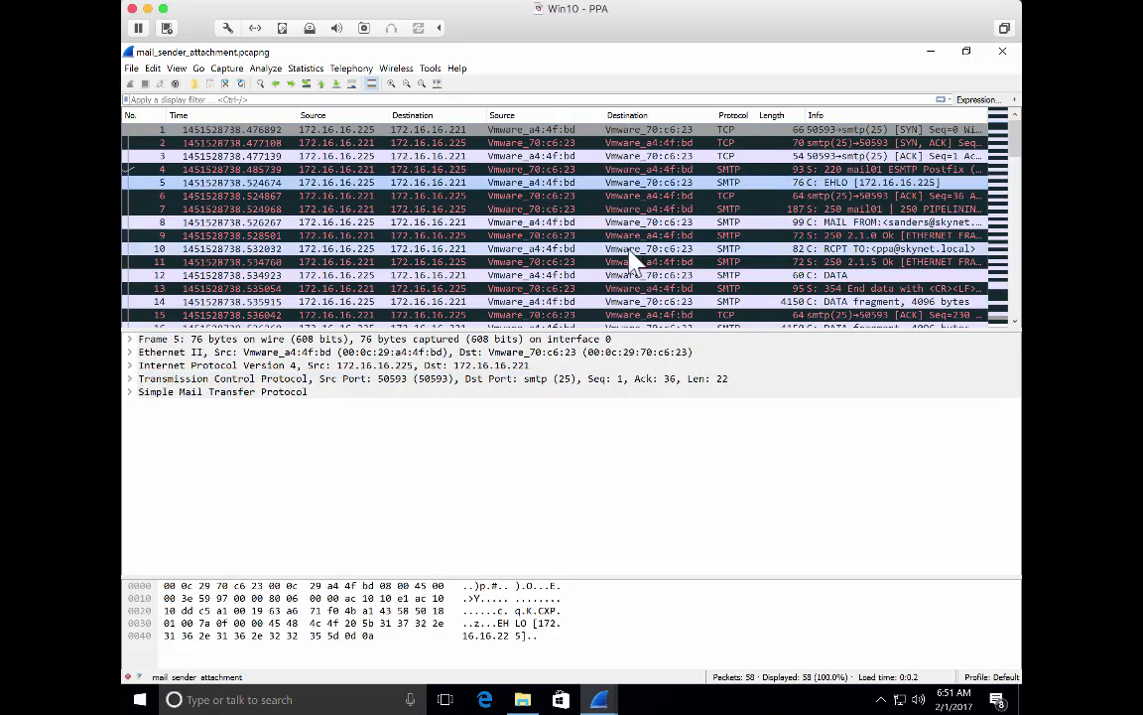
pyautogui.click(535, 575)
pyautogui.moveTo(535, 576); pyautogui.dragTo(538, 450)
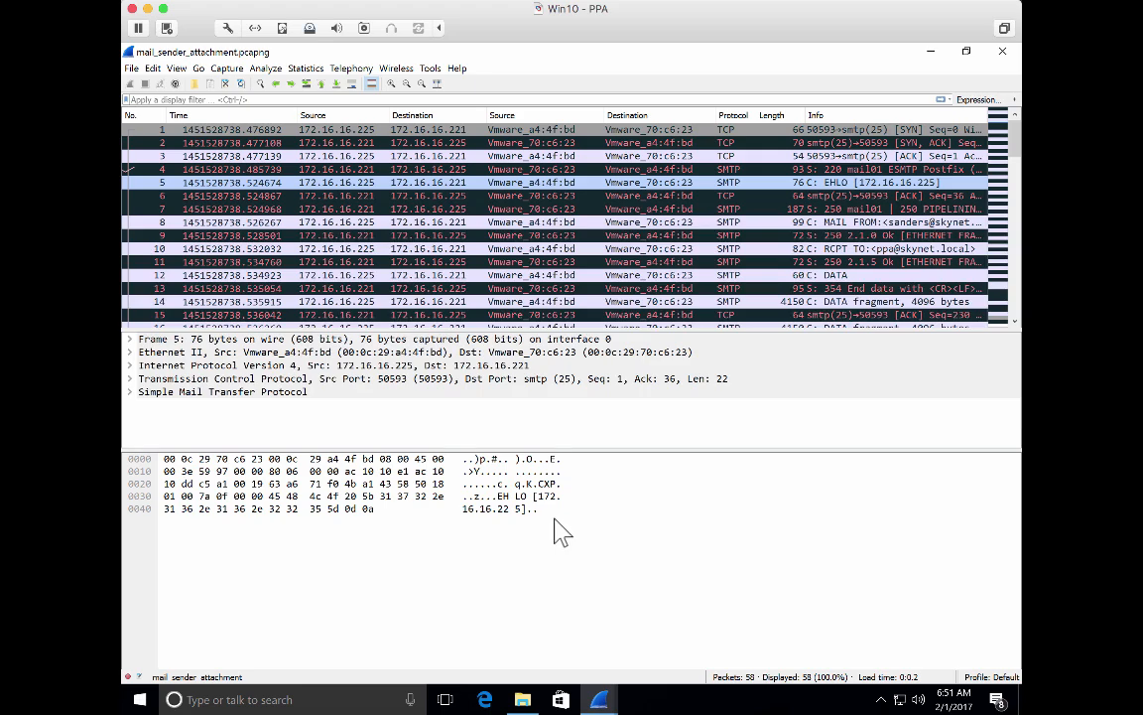
# Step through packets 6 to 14 one at a time, examining the raw bytes of the SMTP exchange.
pyautogui.press('Down')
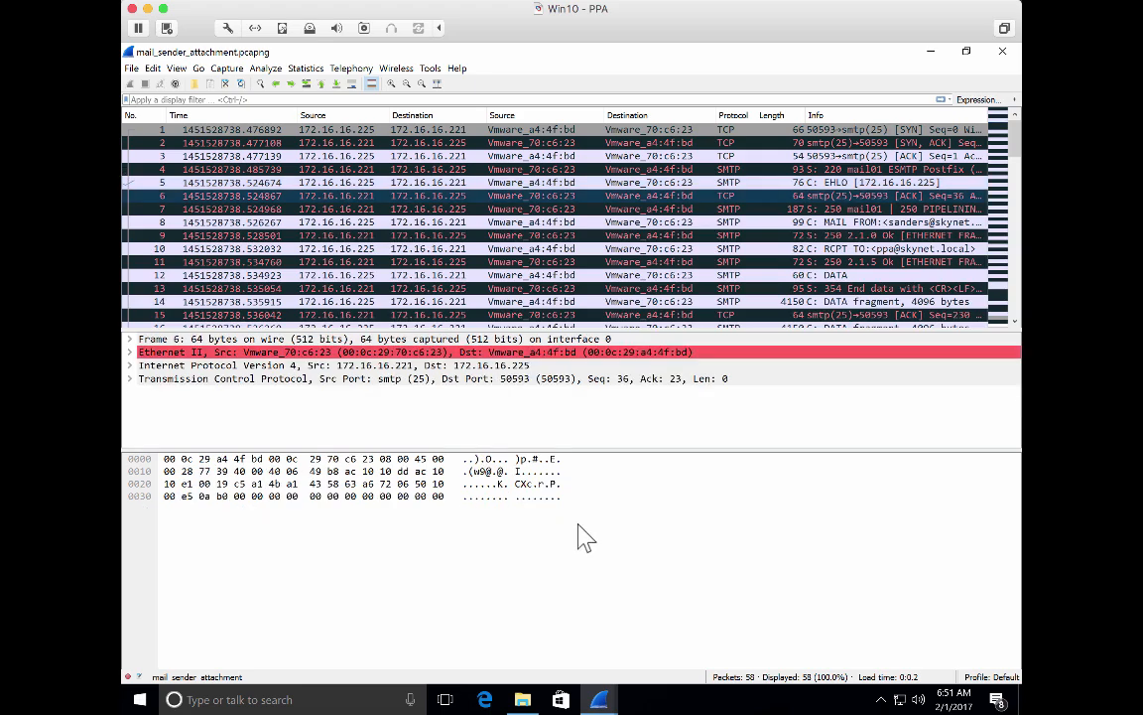
pyautogui.press('Down')
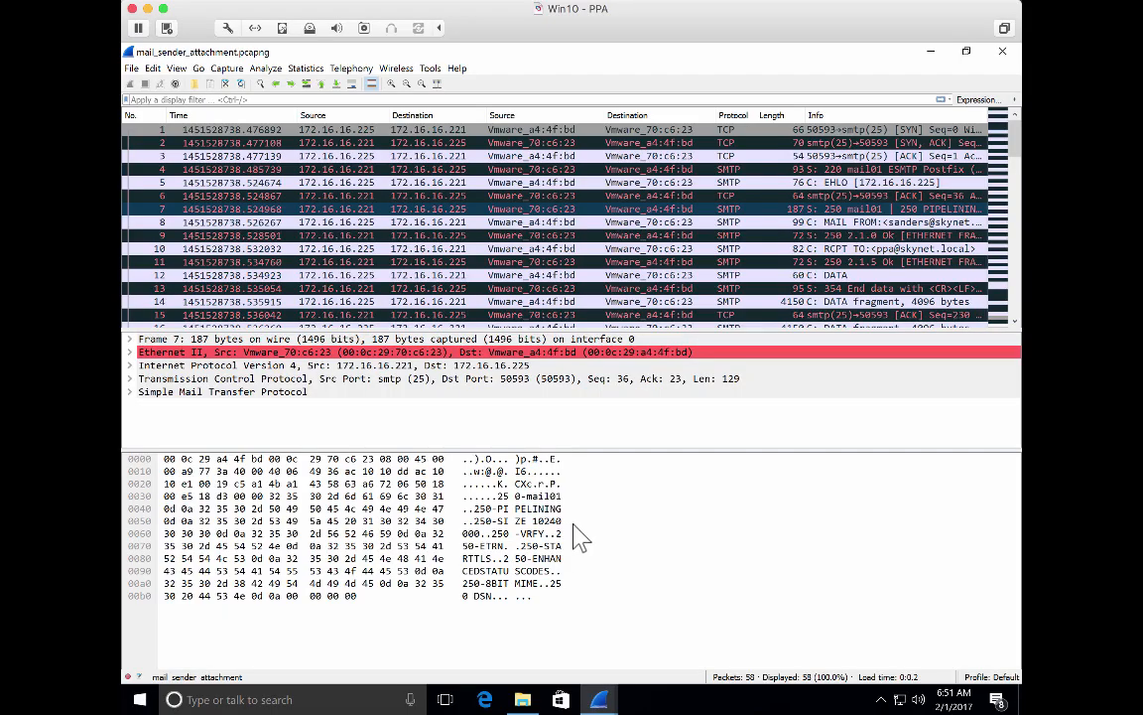
pyautogui.press('Down')
pyautogui.press('Down')
pyautogui.press('Down')
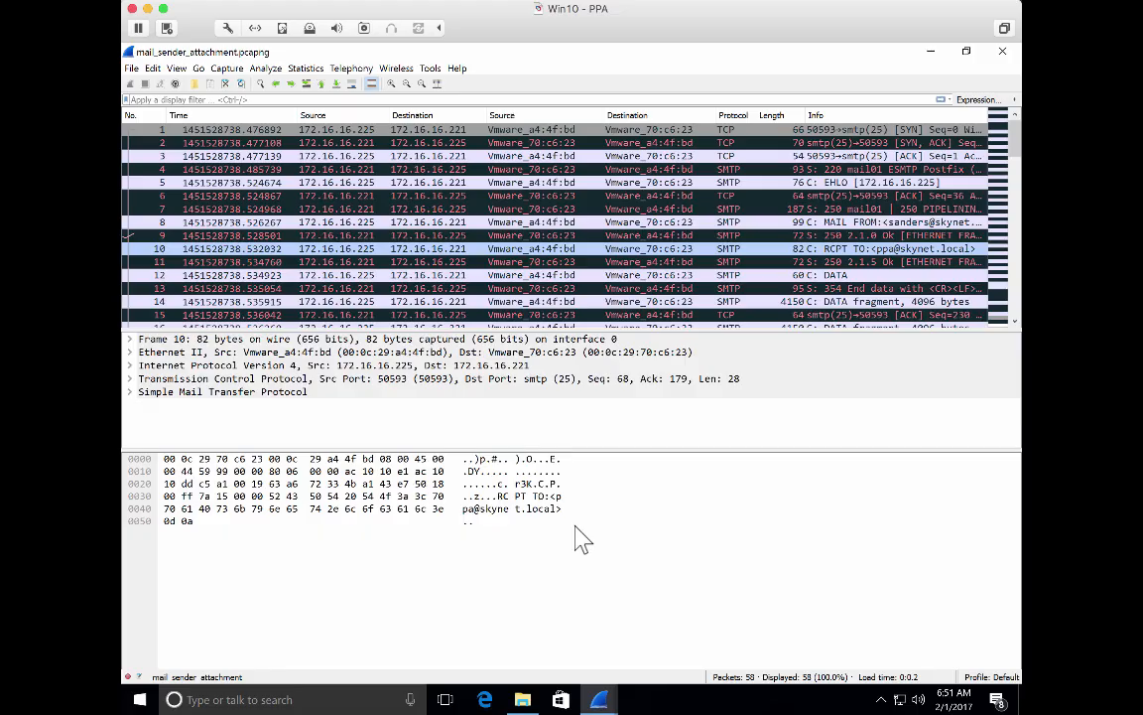
pyautogui.press('Down')
pyautogui.press('Down')
pyautogui.press('Down')
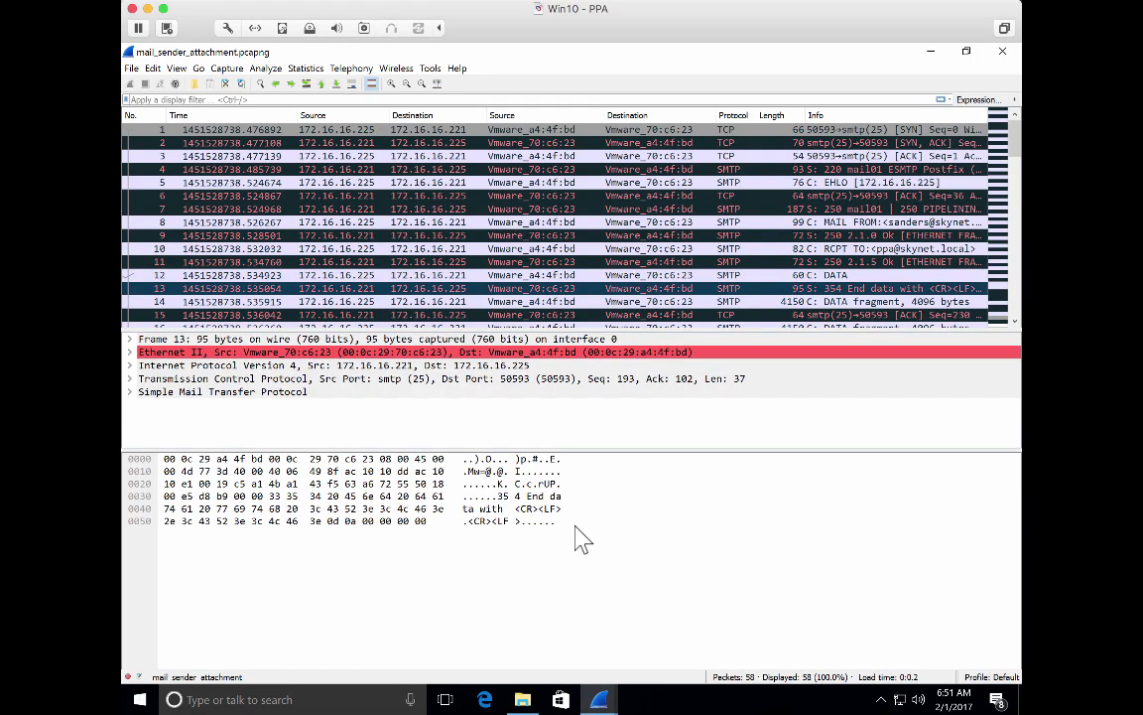
pyautogui.press('Down')
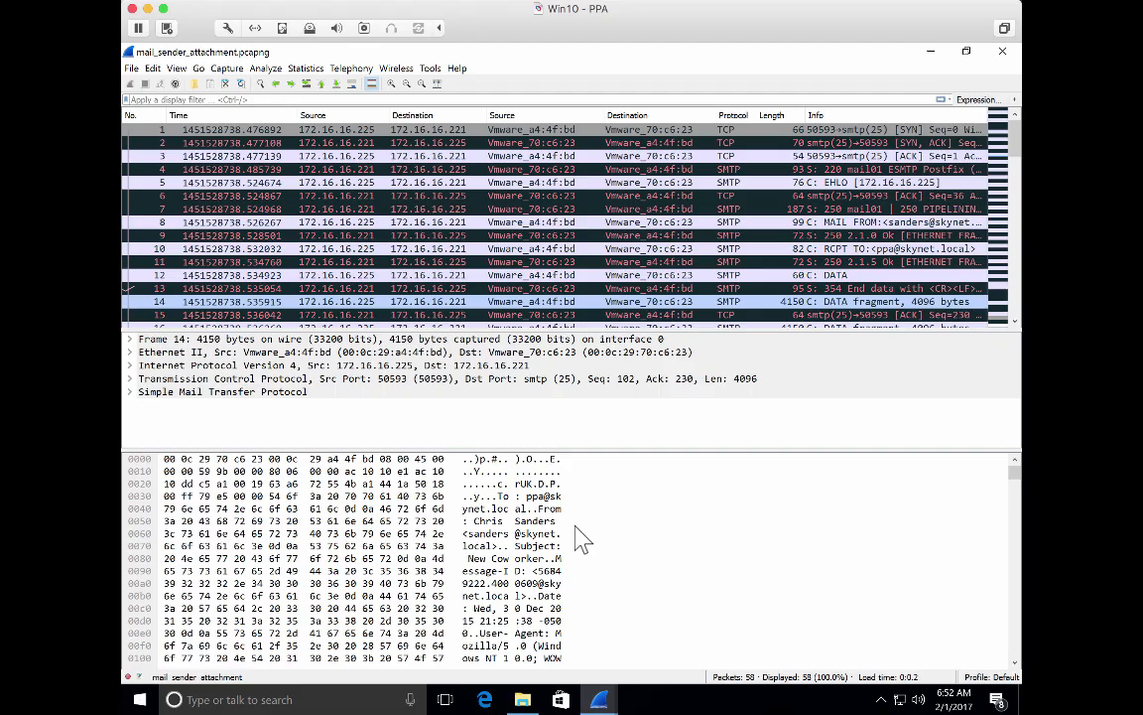
# Follow the TCP stream of packet 10, the RCPT TO command, and highlight the email's message paragraph.
pyautogui.press('Up')
pyautogui.press('Up')
pyautogui.press('Up')
pyautogui.press('Up')
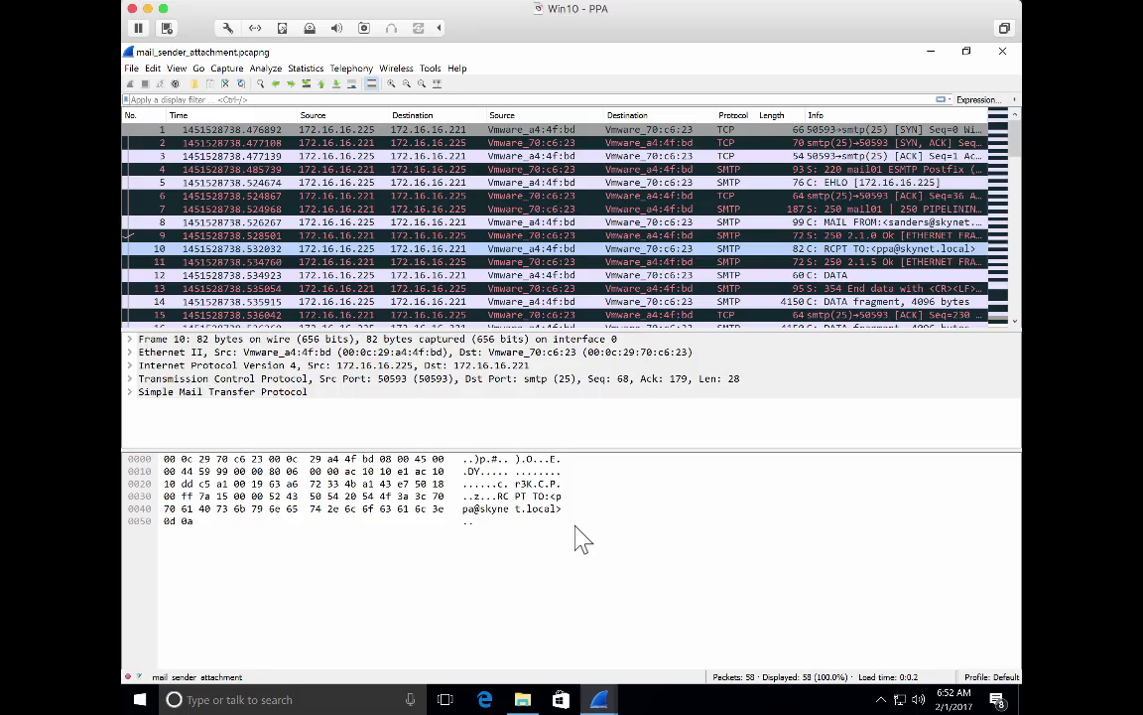
pyautogui.click(564, 248)
pyautogui.rightClick(570, 257)
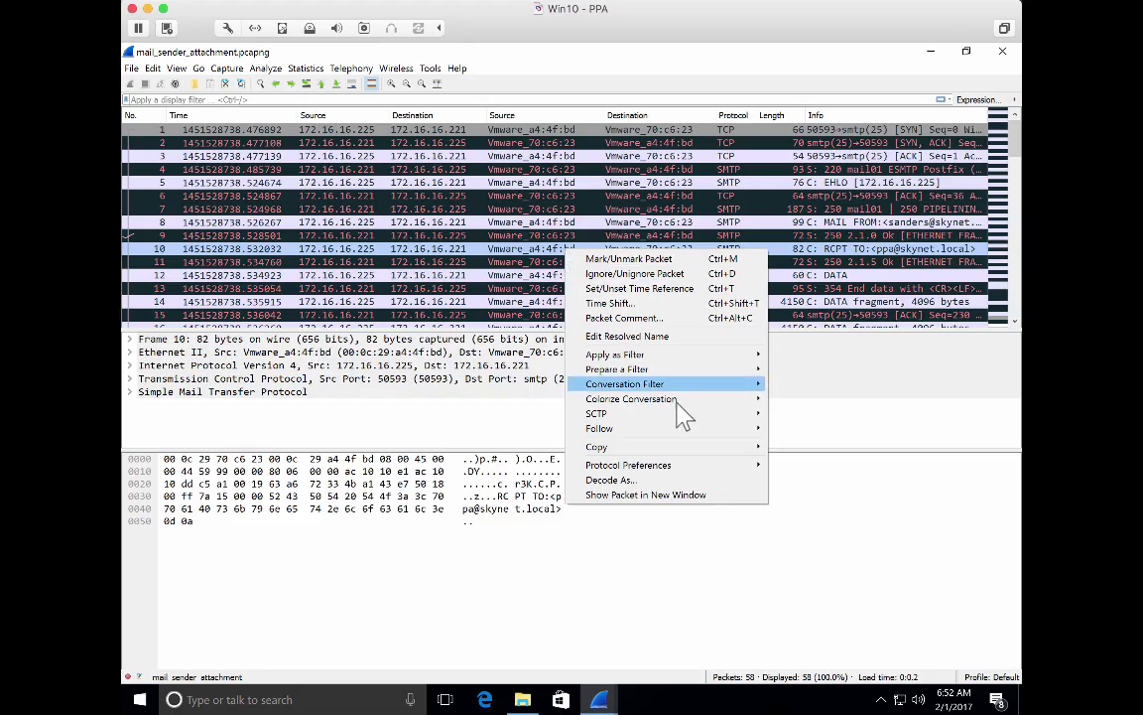
pyautogui.moveTo(760, 446)
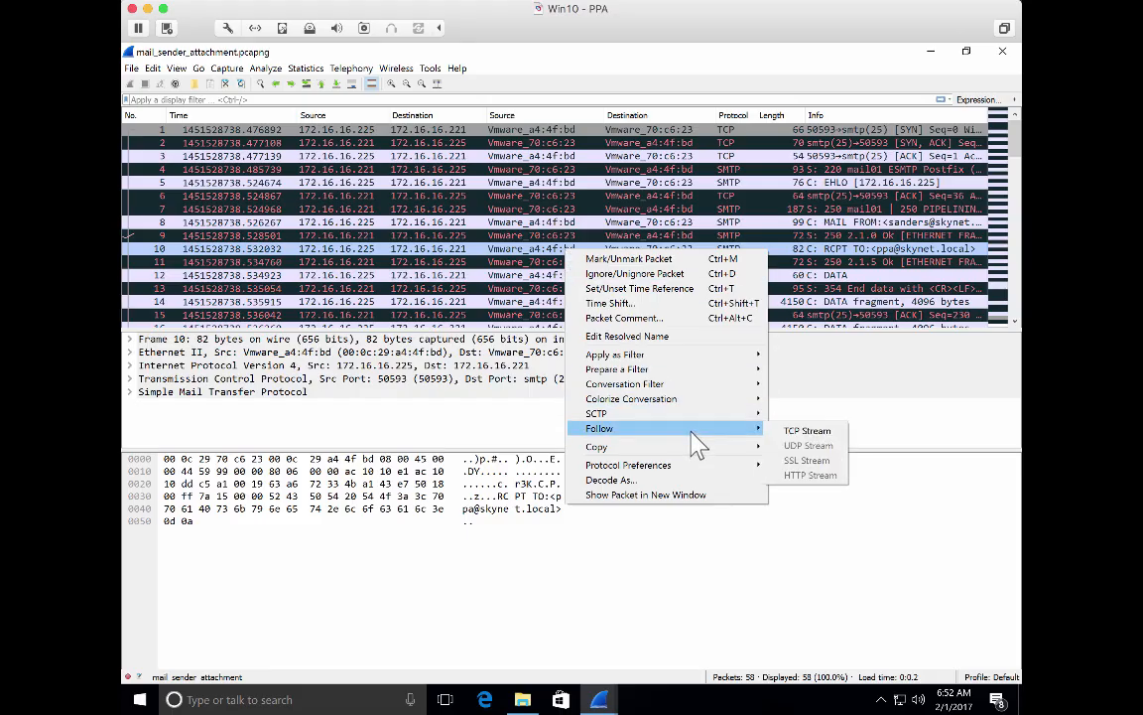
pyautogui.click(830, 434)
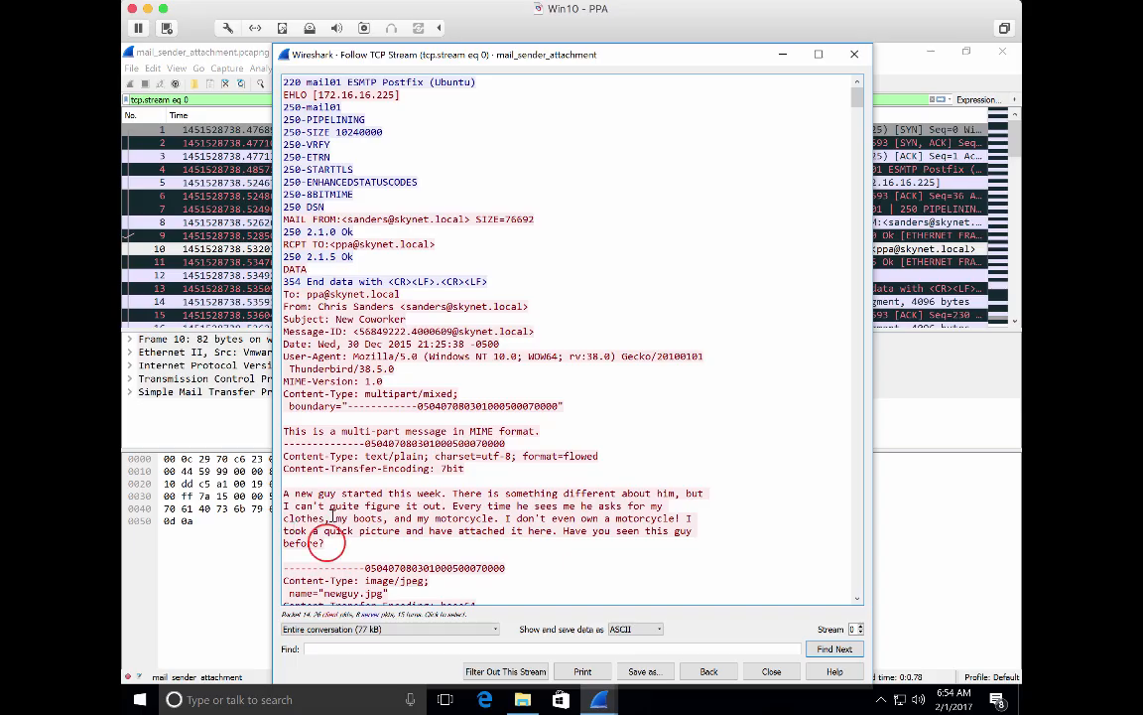
pyautogui.moveTo(328, 542); pyautogui.dragTo(249, 451)
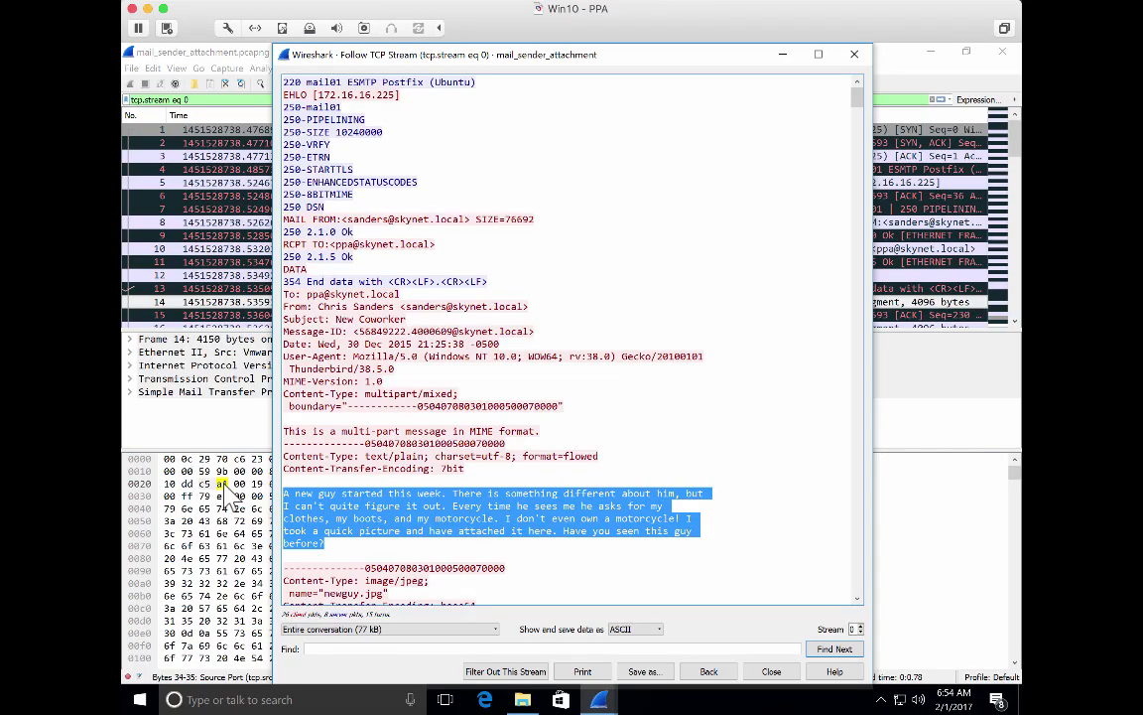
pyautogui.click(477, 82)
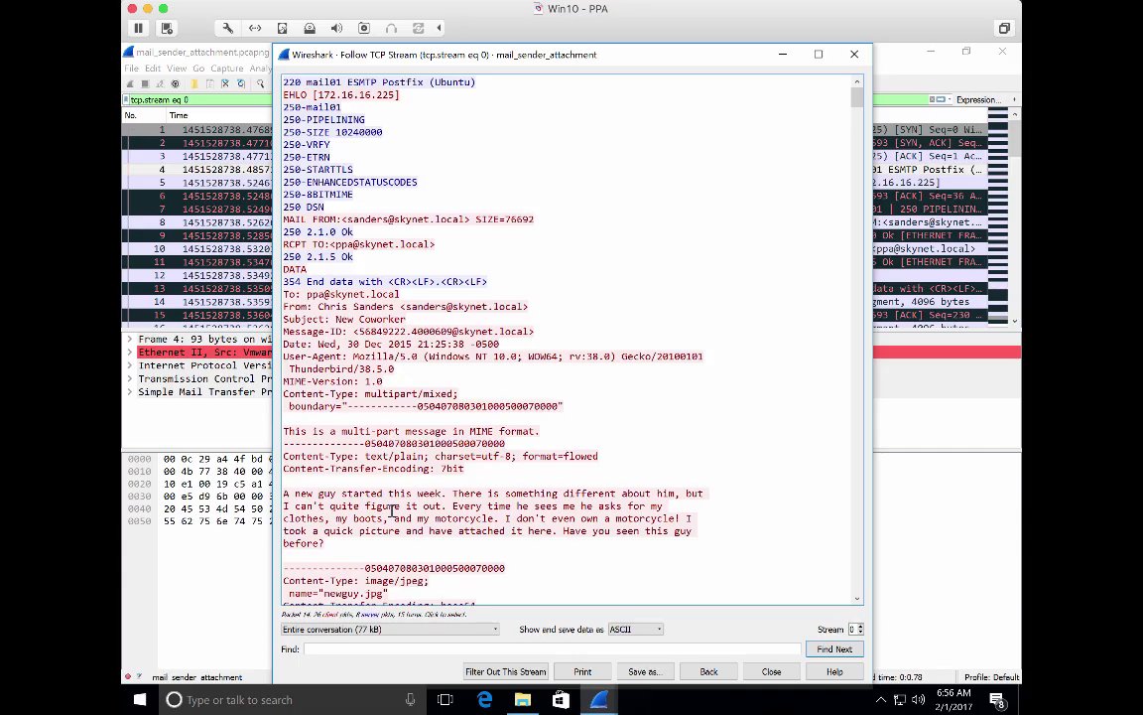
# View only the server-to-client data of the stream, only the client-to-server data, and finally the entire conversation.
pyautogui.click(497, 629)
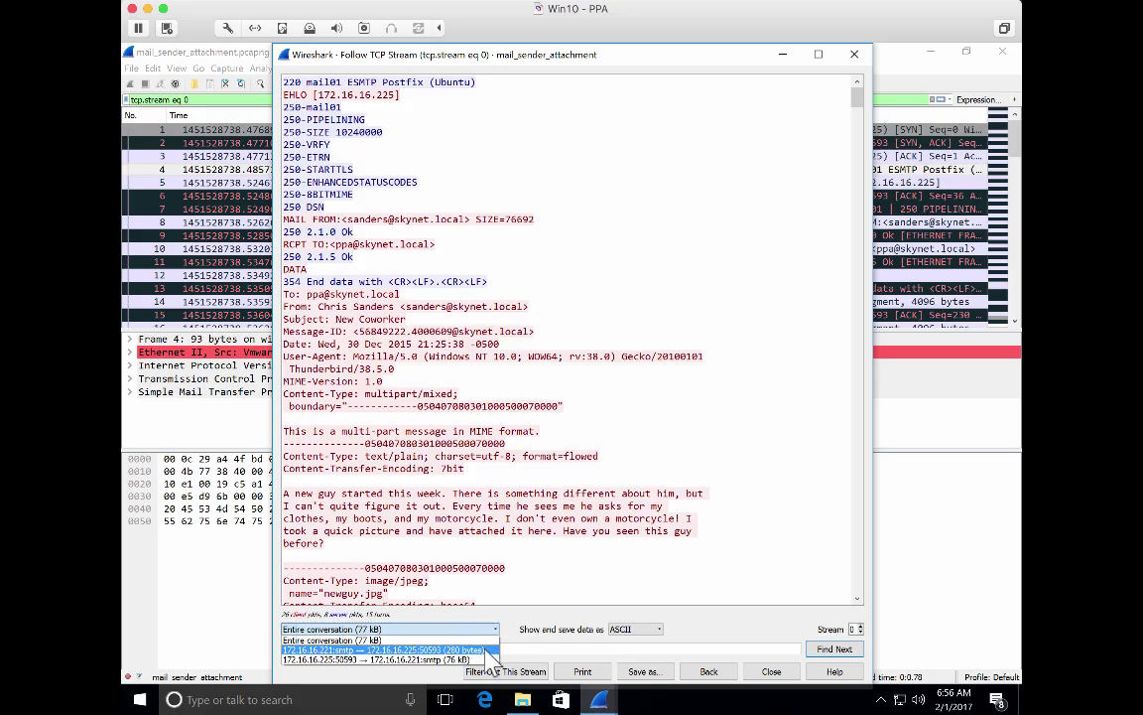
pyautogui.click(486, 651)
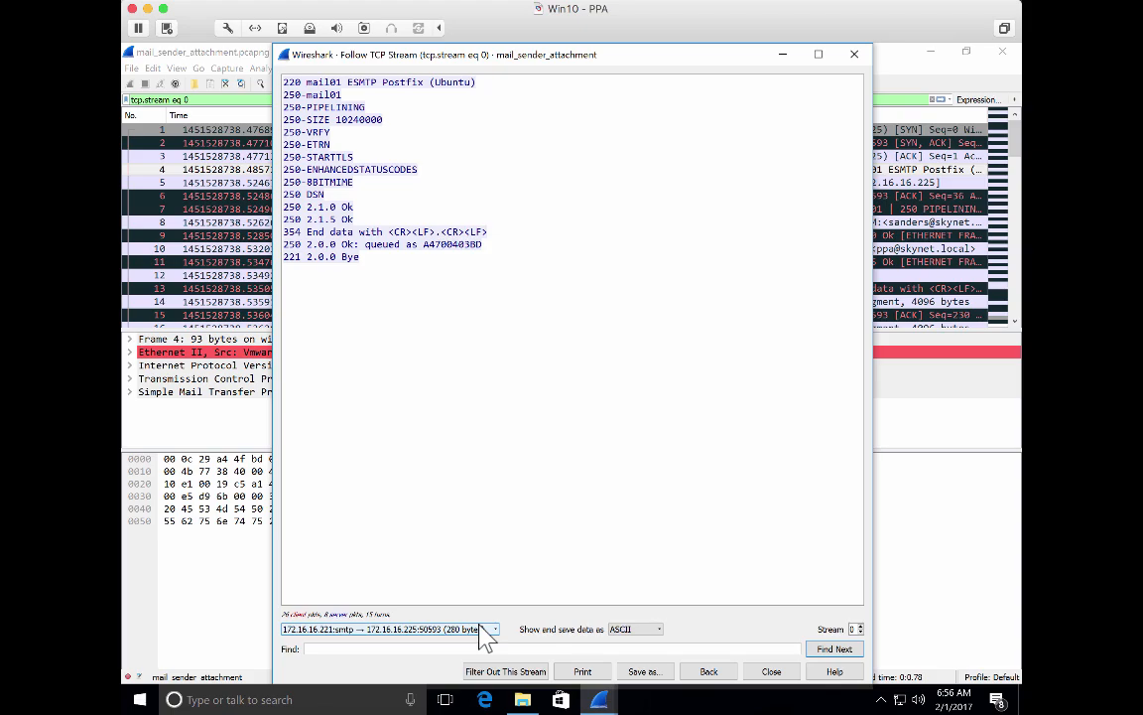
pyautogui.click(484, 632)
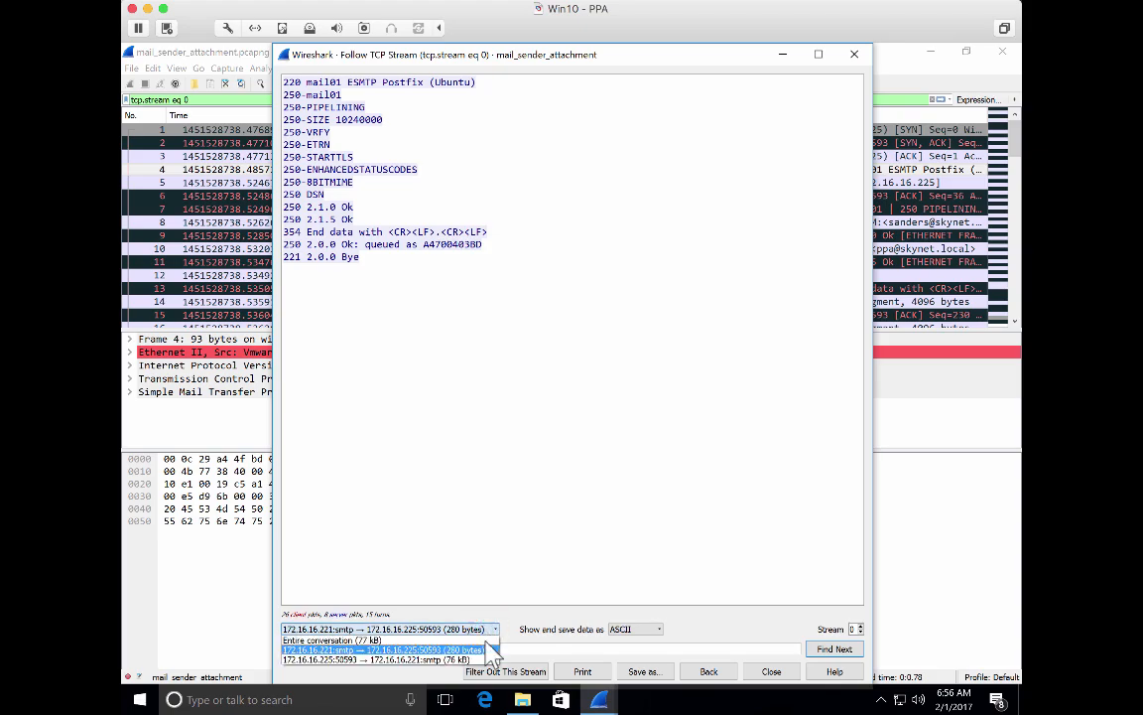
pyautogui.click(475, 659)
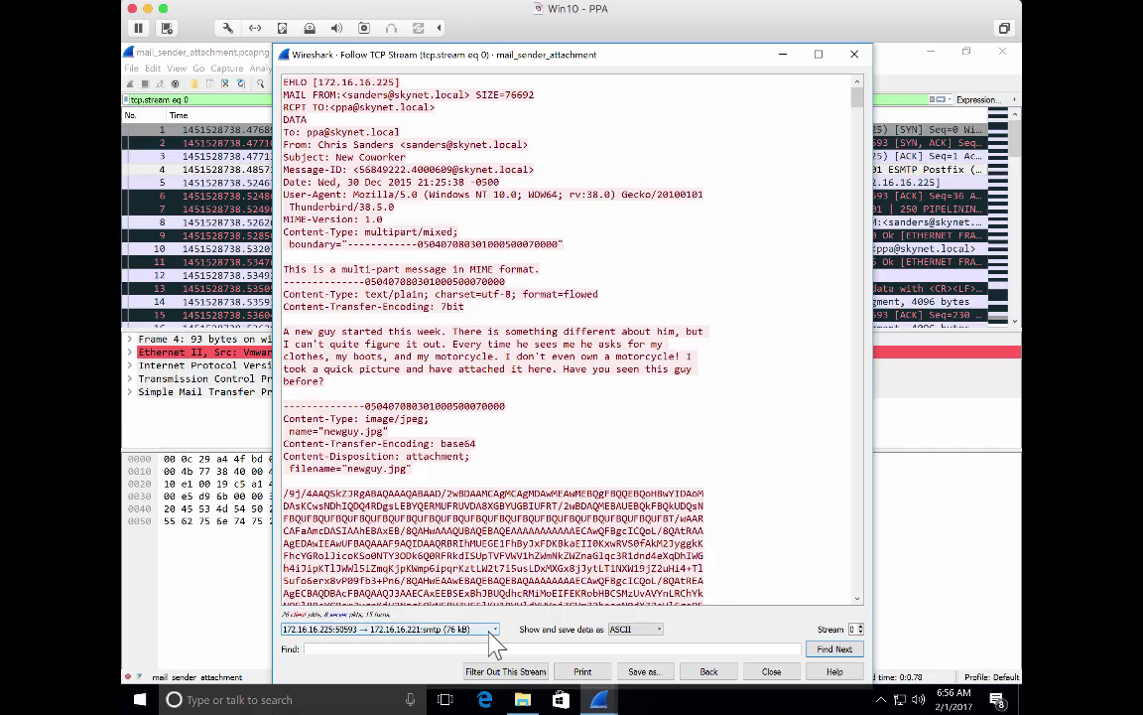
pyautogui.click(489, 631)
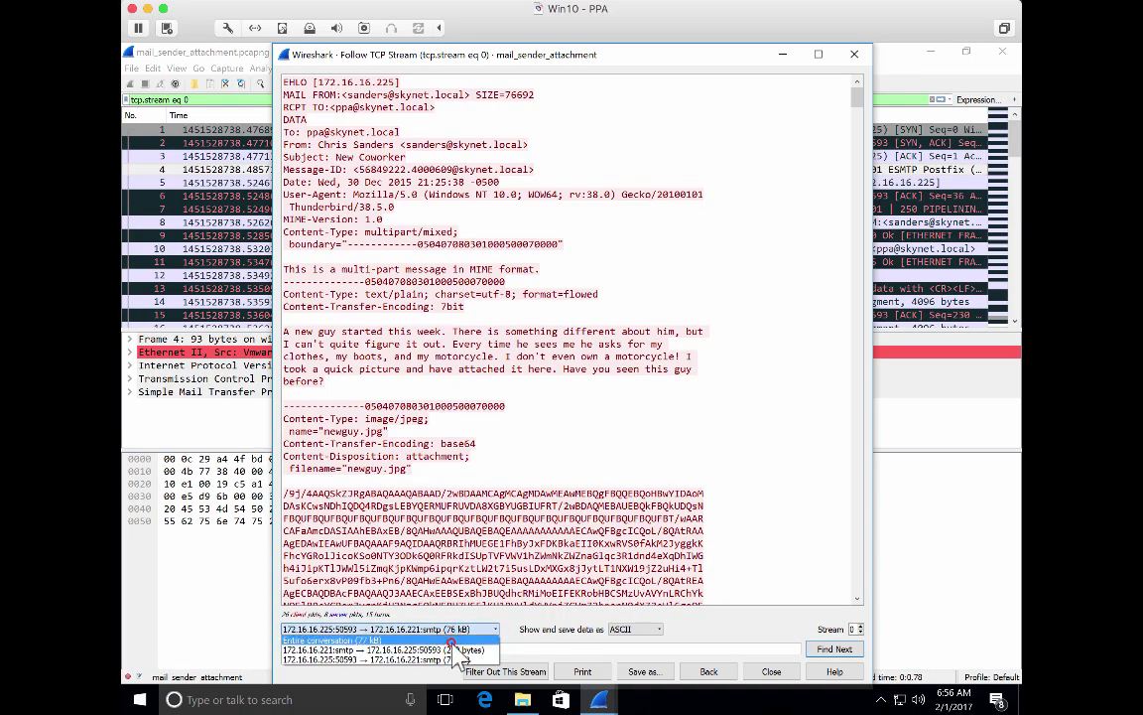
pyautogui.click(465, 640)
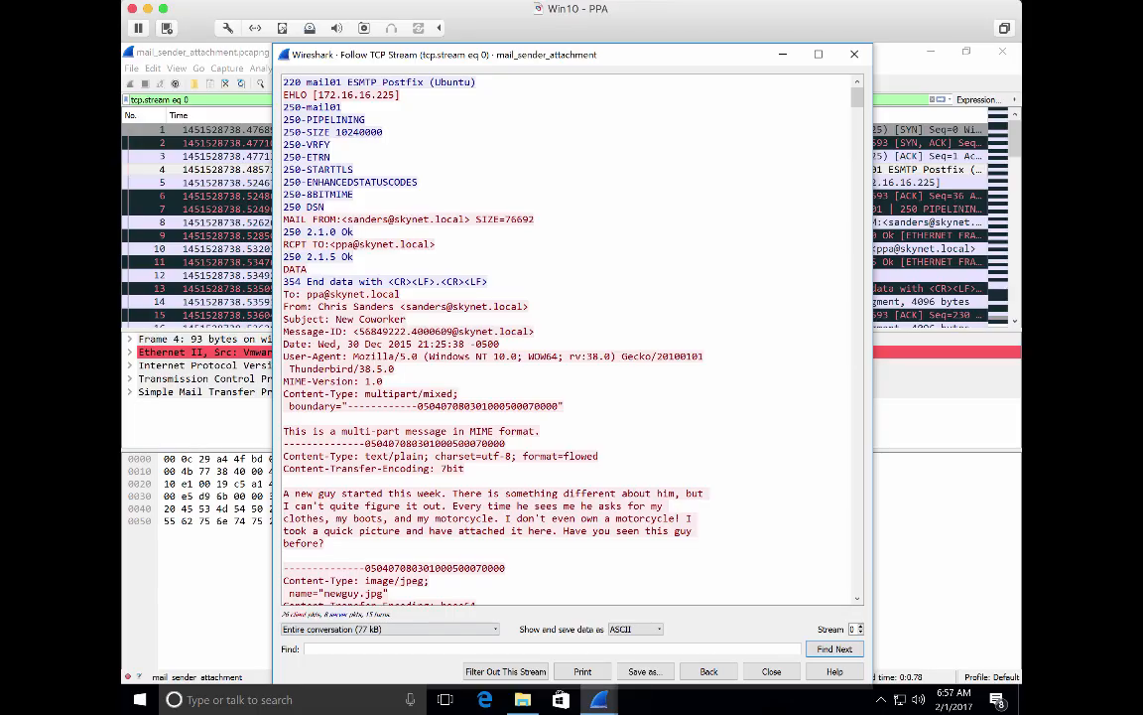
# Select individual stream lines, including the EHLO and DATA commands, to locate their packets in the packet list.
pyautogui.click(506, 349)
pyautogui.click(424, 191)
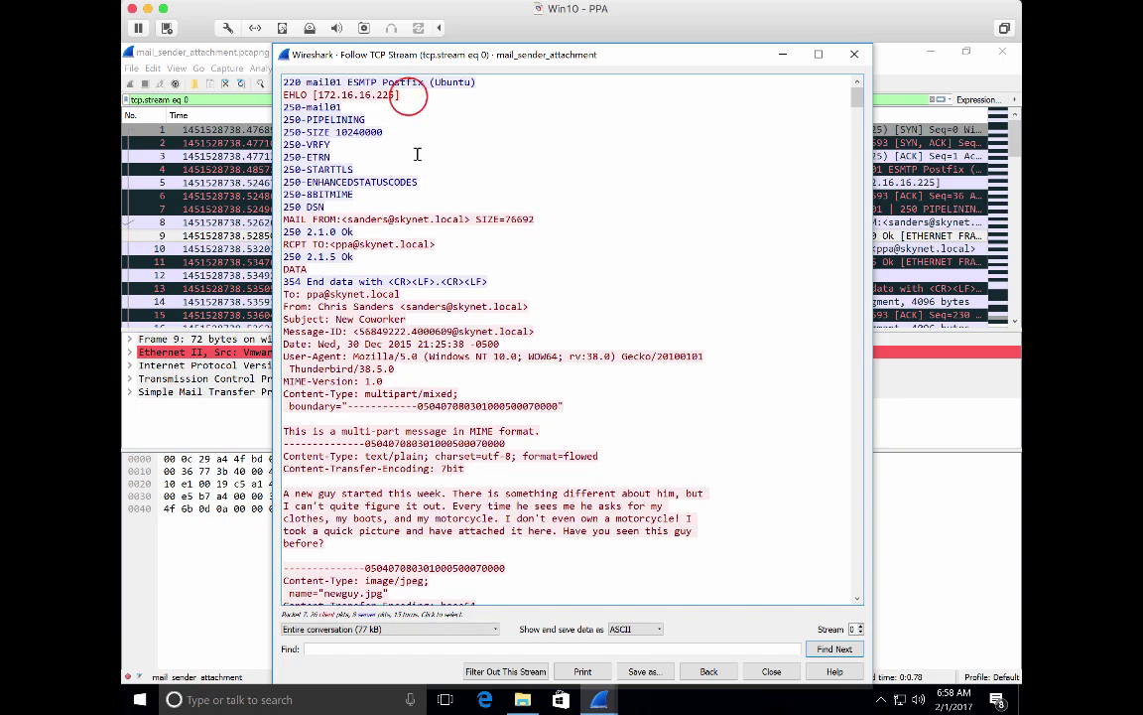
pyautogui.click(409, 95)
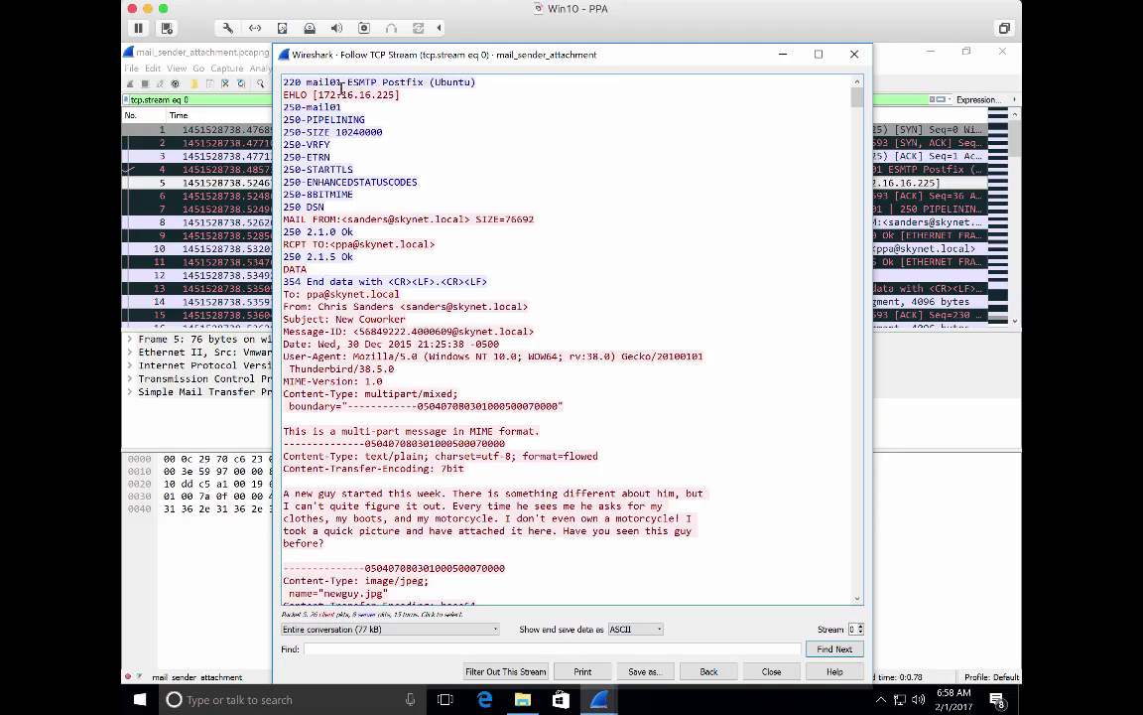
pyautogui.click(342, 276)
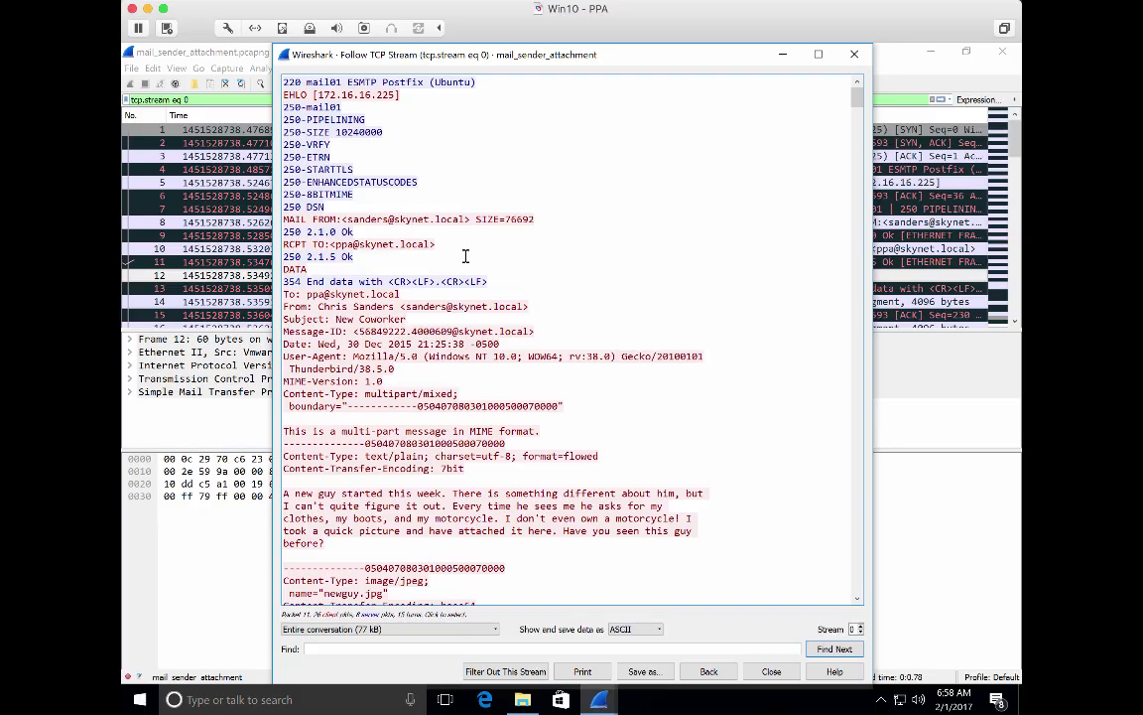
# Search the stream for "jpeg" and examine the headers and encoded data of the image attachment.
pyautogui.click(392, 649)
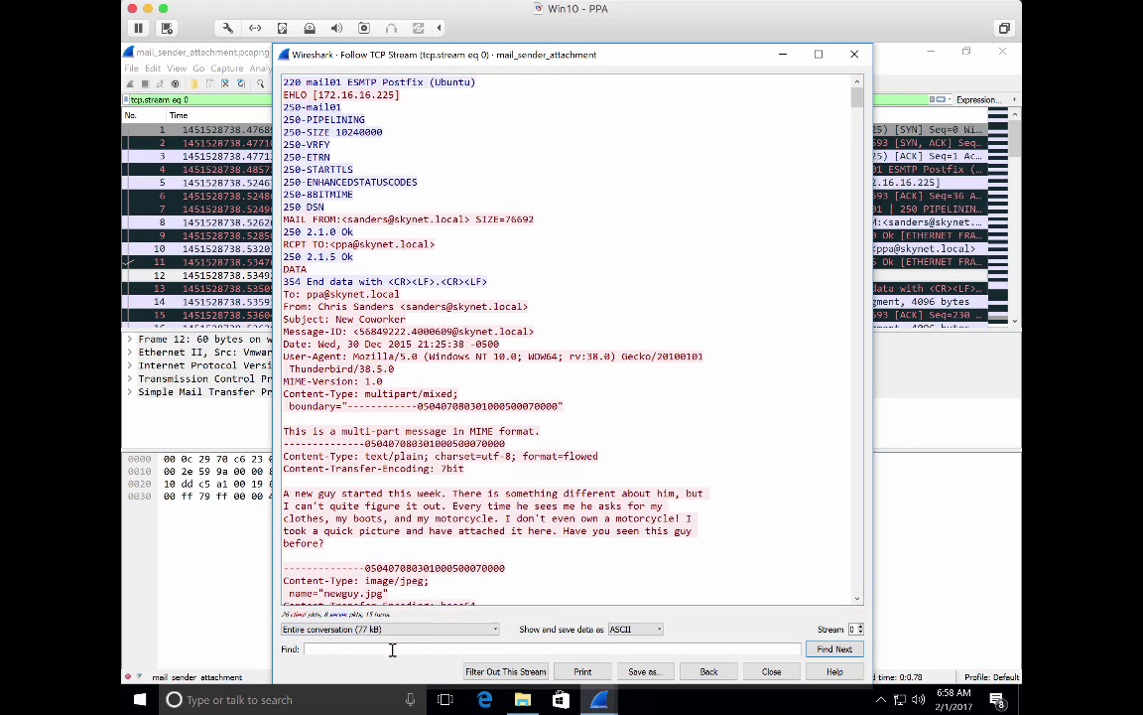
pyautogui.write('jpeg')
pyautogui.press('Return')
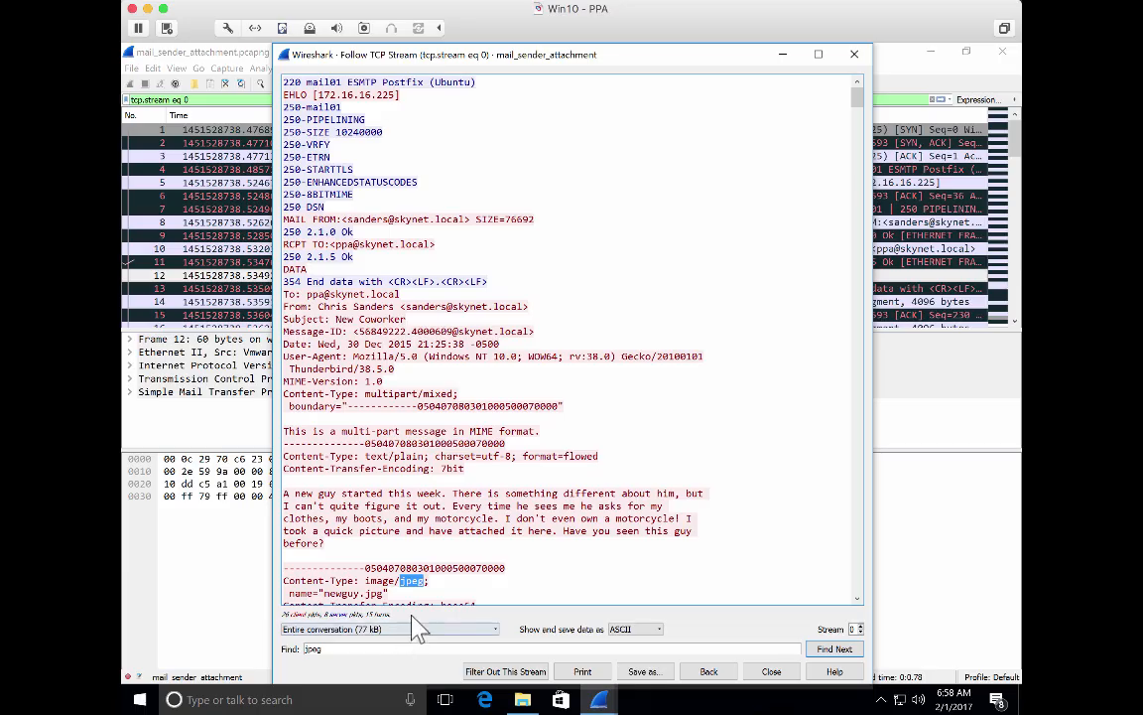
pyautogui.scroll(-4, 411, 592)
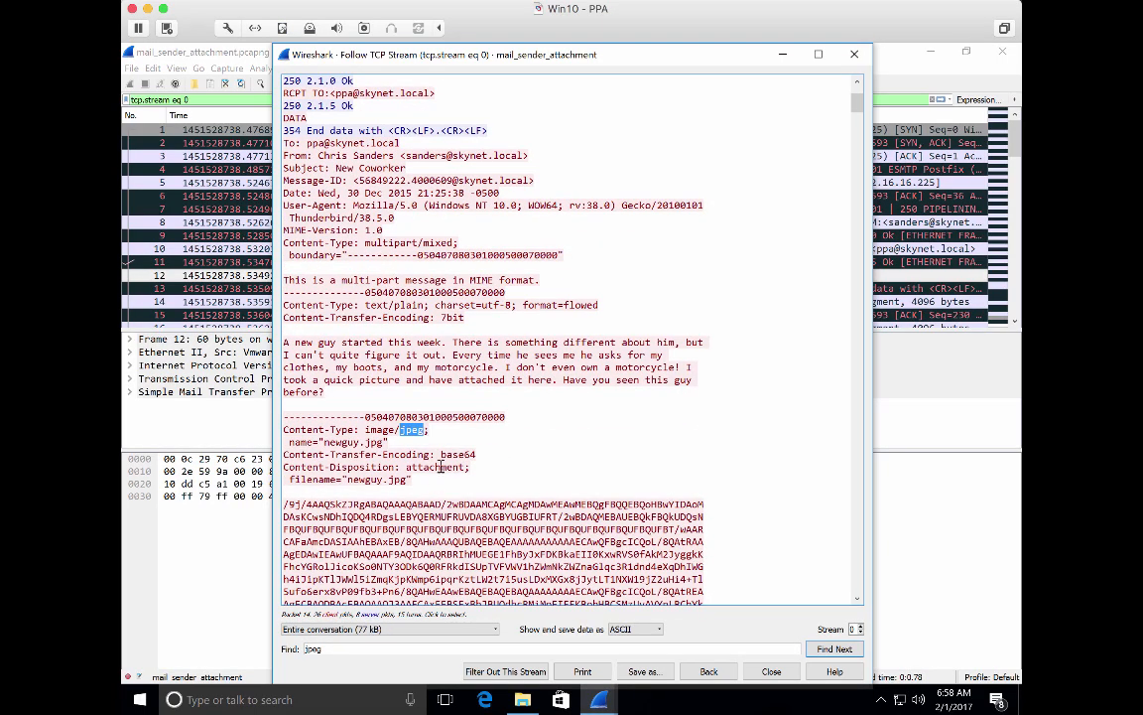
pyautogui.scroll(-3, 440, 433)
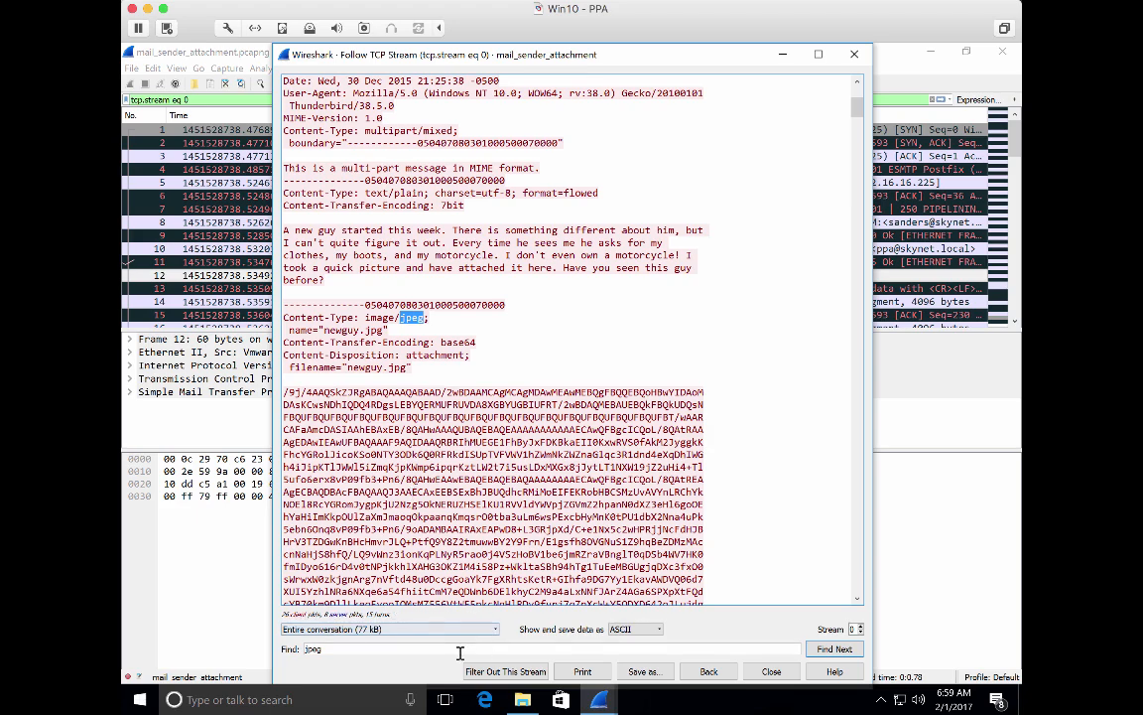
# View the stream data as Hex Dump and switch the format back to ASCII.
pyautogui.click(645, 630)
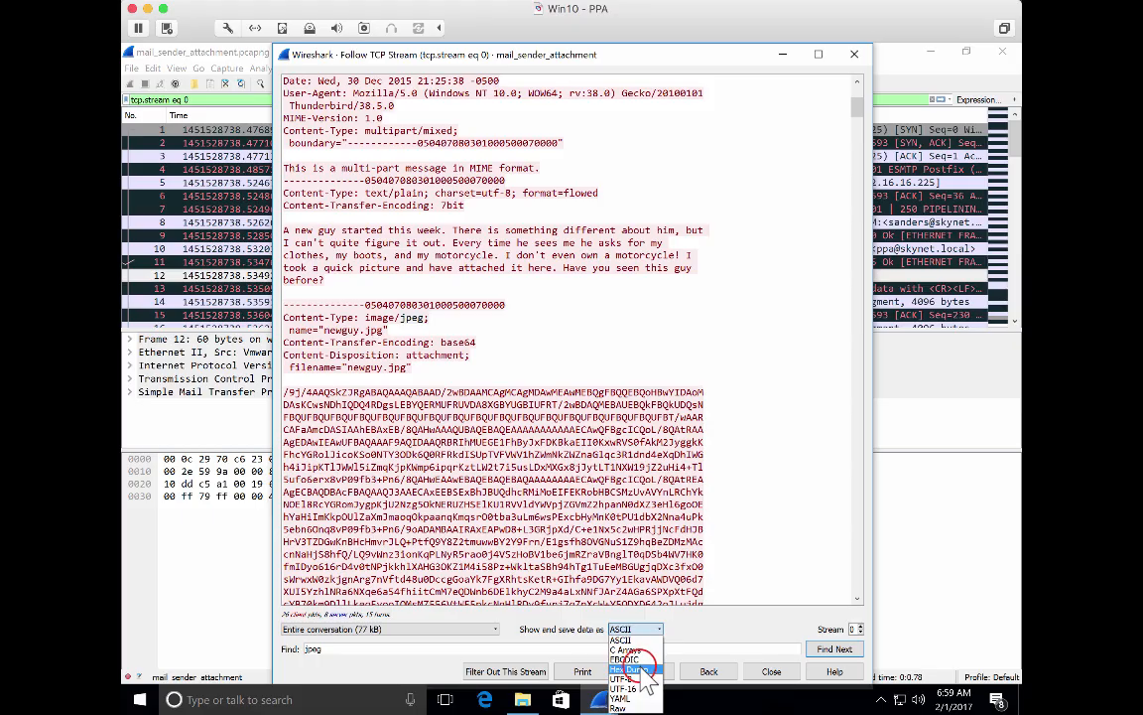
pyautogui.click(641, 667)
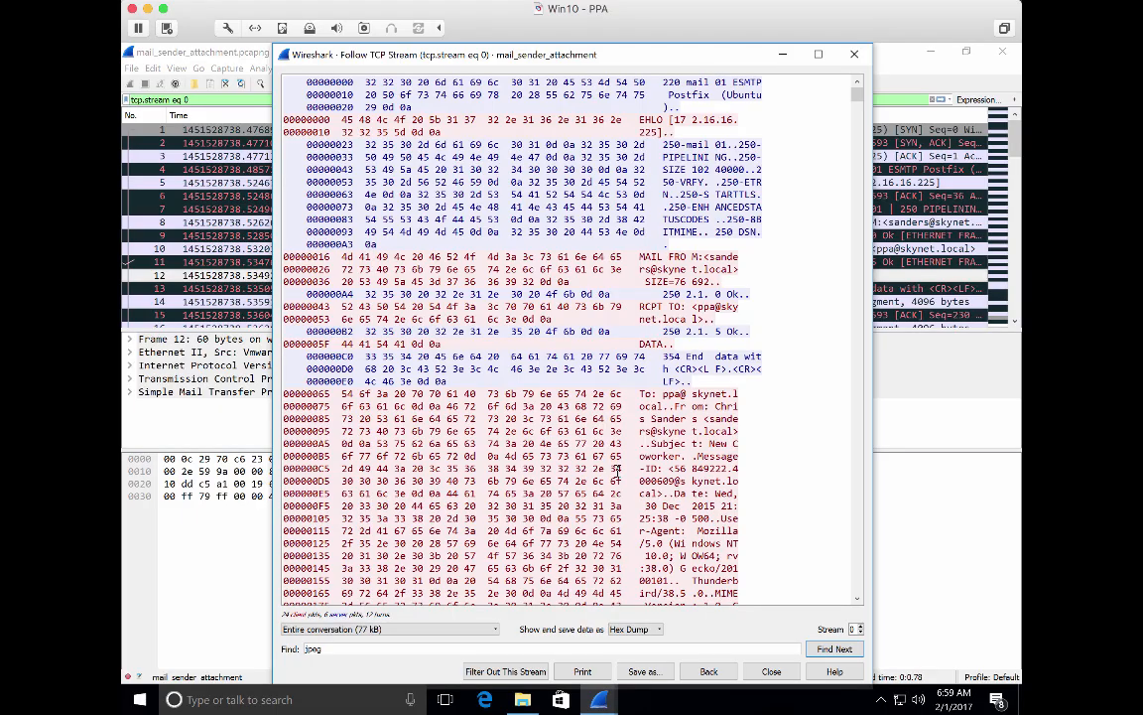
pyautogui.click(621, 628)
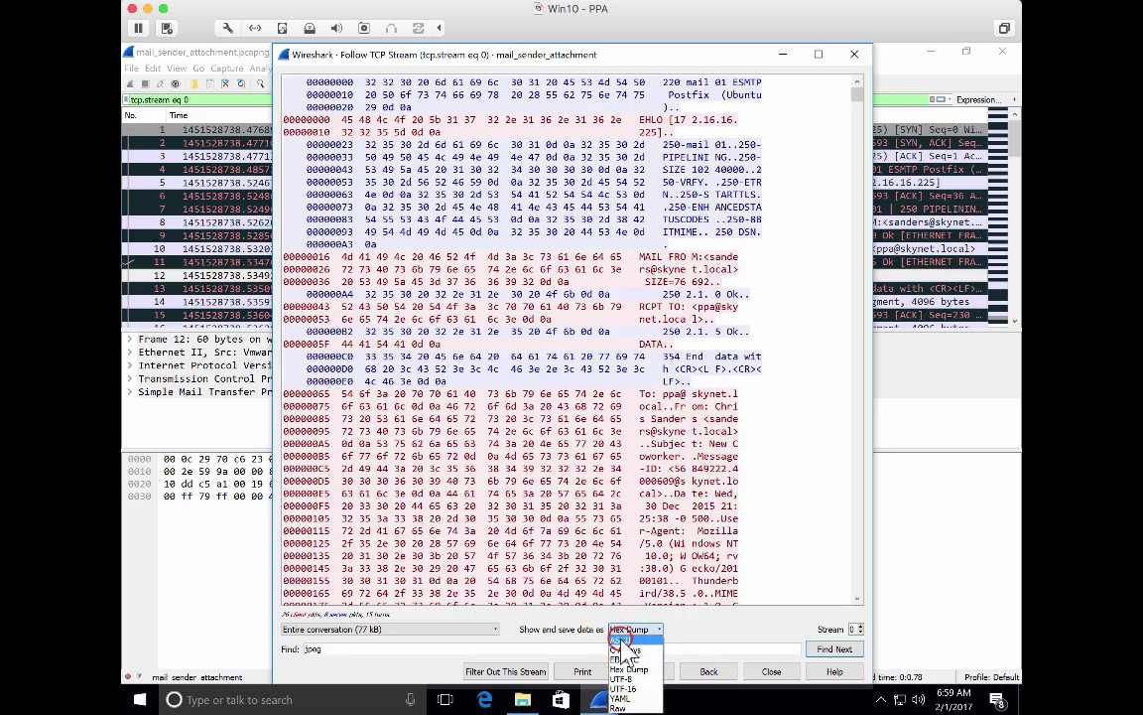
pyautogui.click(621, 640)
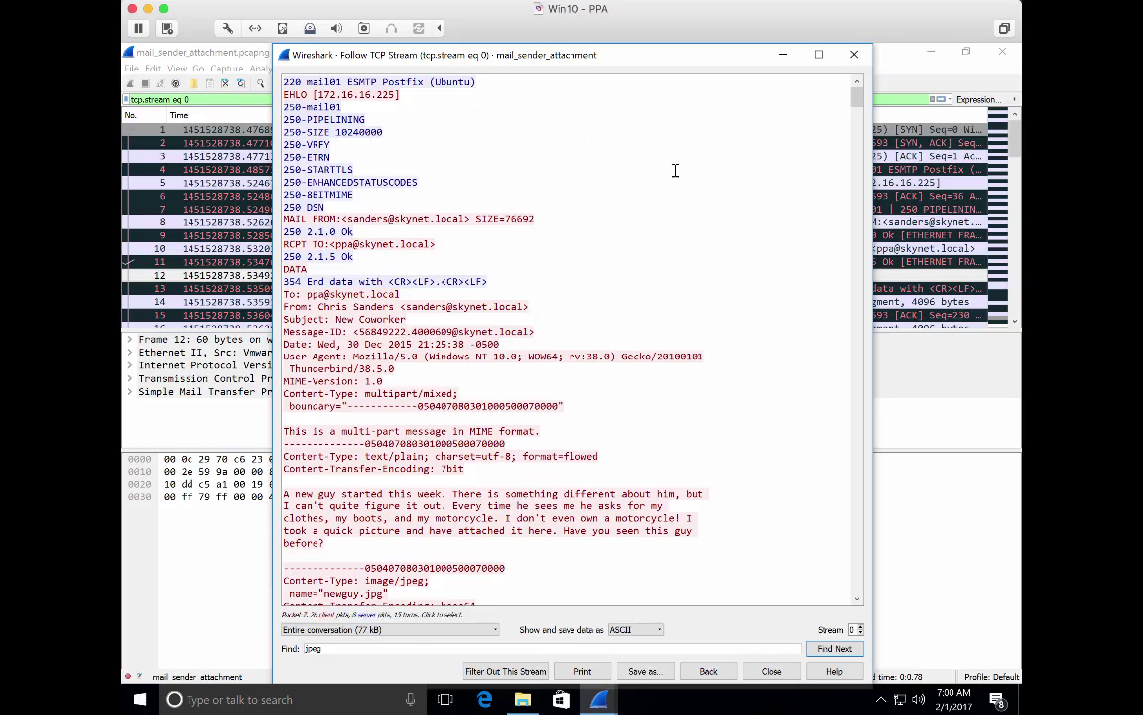
# Close the TCP stream window and clear the tcp.stream eq 0 display filter.
pyautogui.click(855, 55)
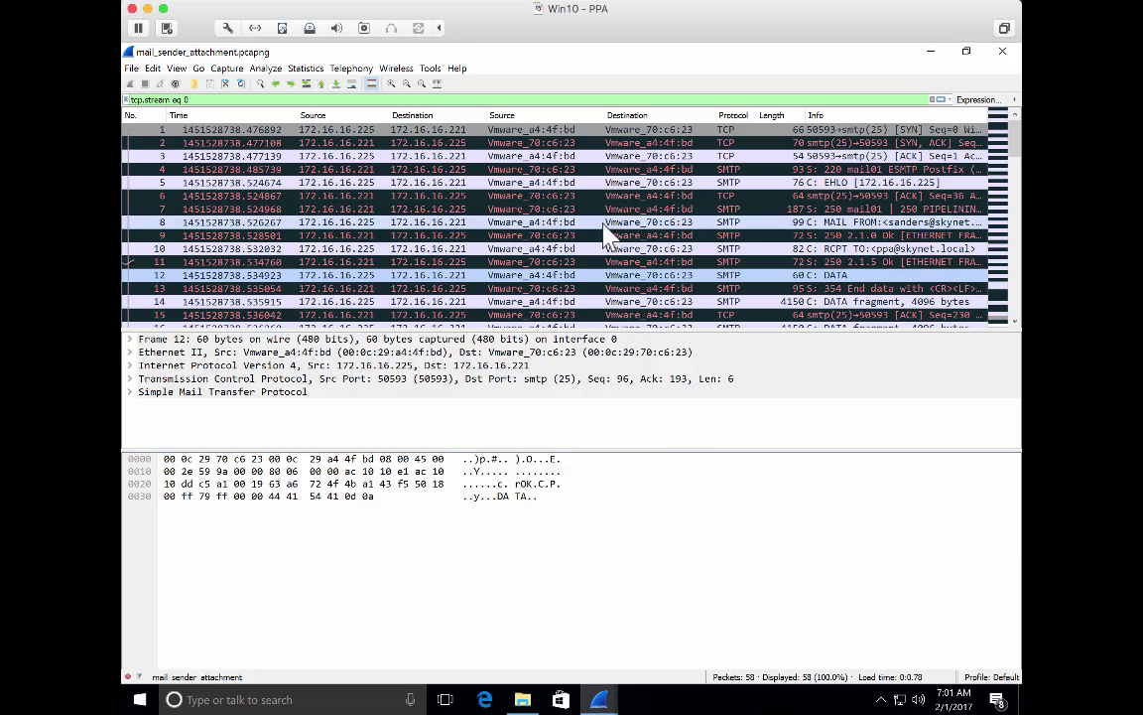
pyautogui.click(931, 100)
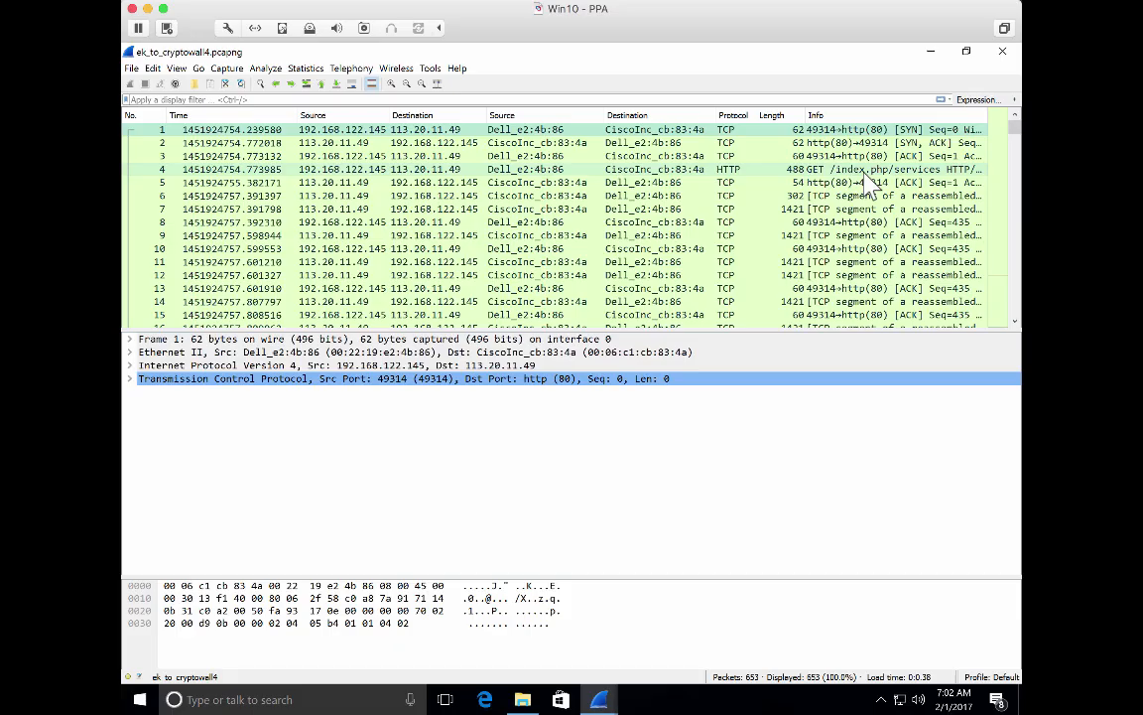
# Follow the TCP stream of packet 1 in the ek_to_cryptowall4.pcapng capture.
pyautogui.rightClick(748, 132)
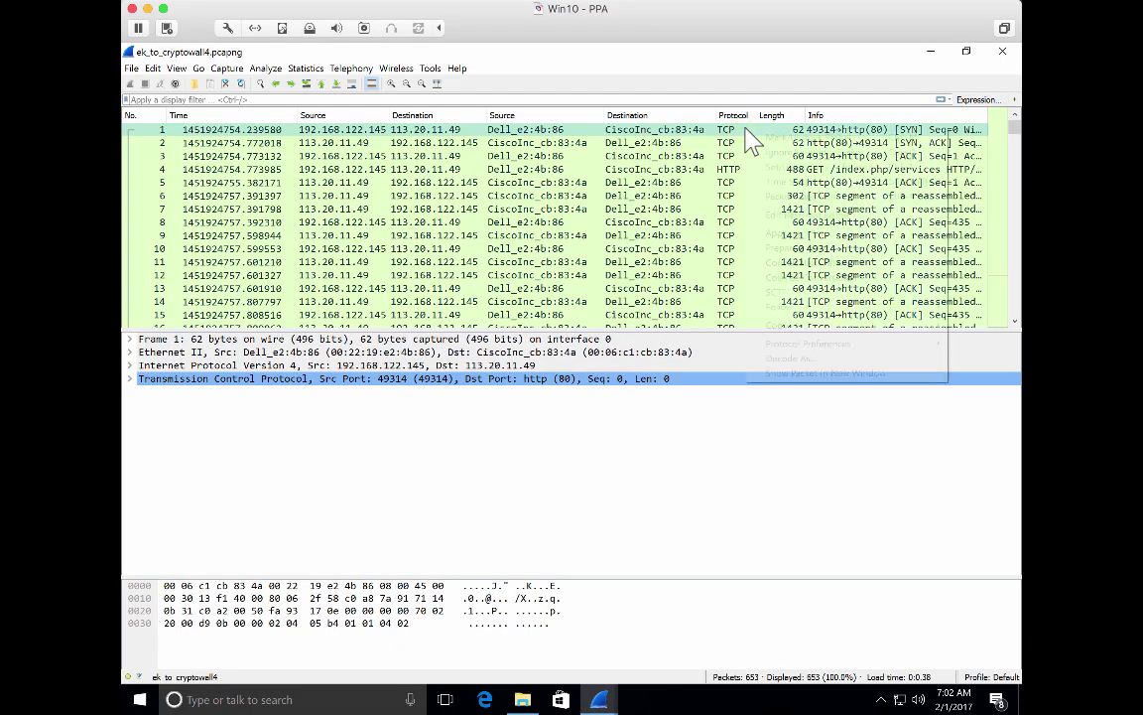
pyautogui.moveTo(833, 315)
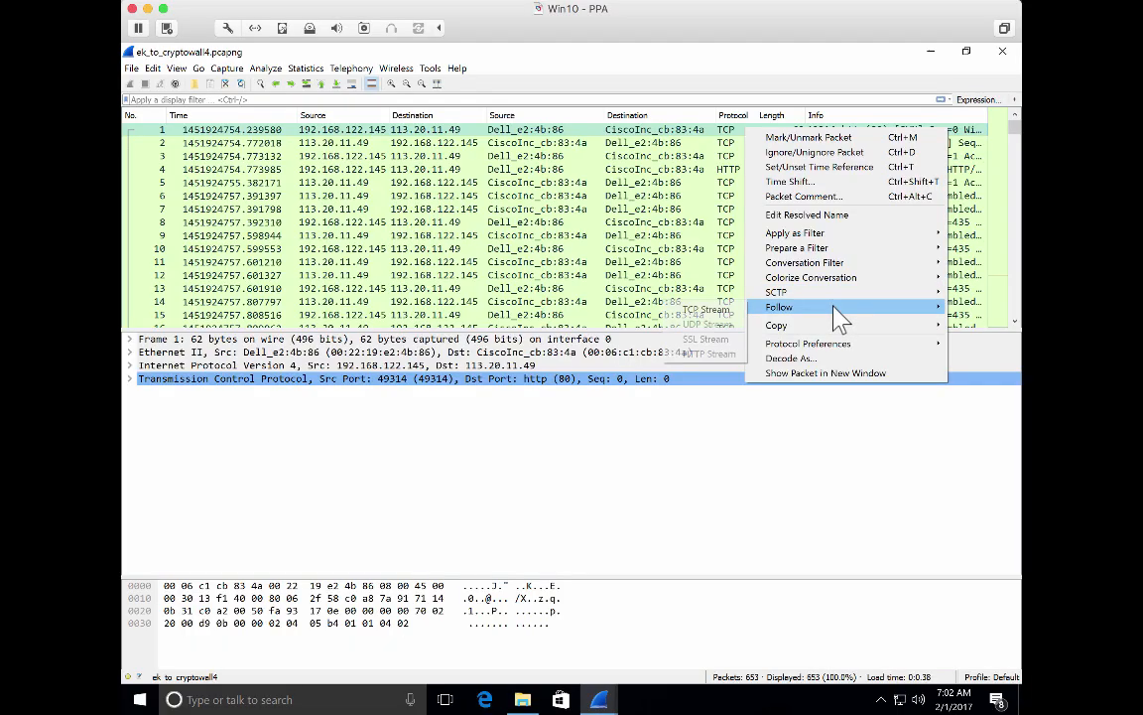
pyautogui.click(727, 308)
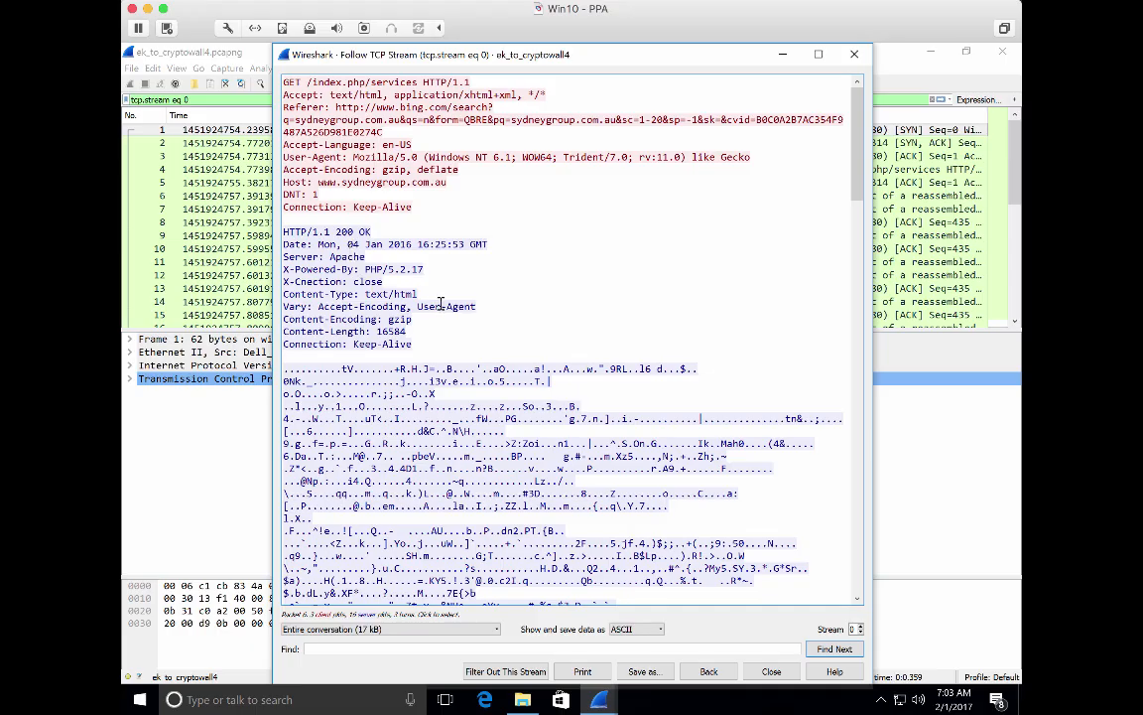
# Examine the TCP stream's compressed response body and highlight the Content-Encoding: gzip and Accept-Encoding: gzip, deflate headers.
pyautogui.scroll(-2, 463, 302)
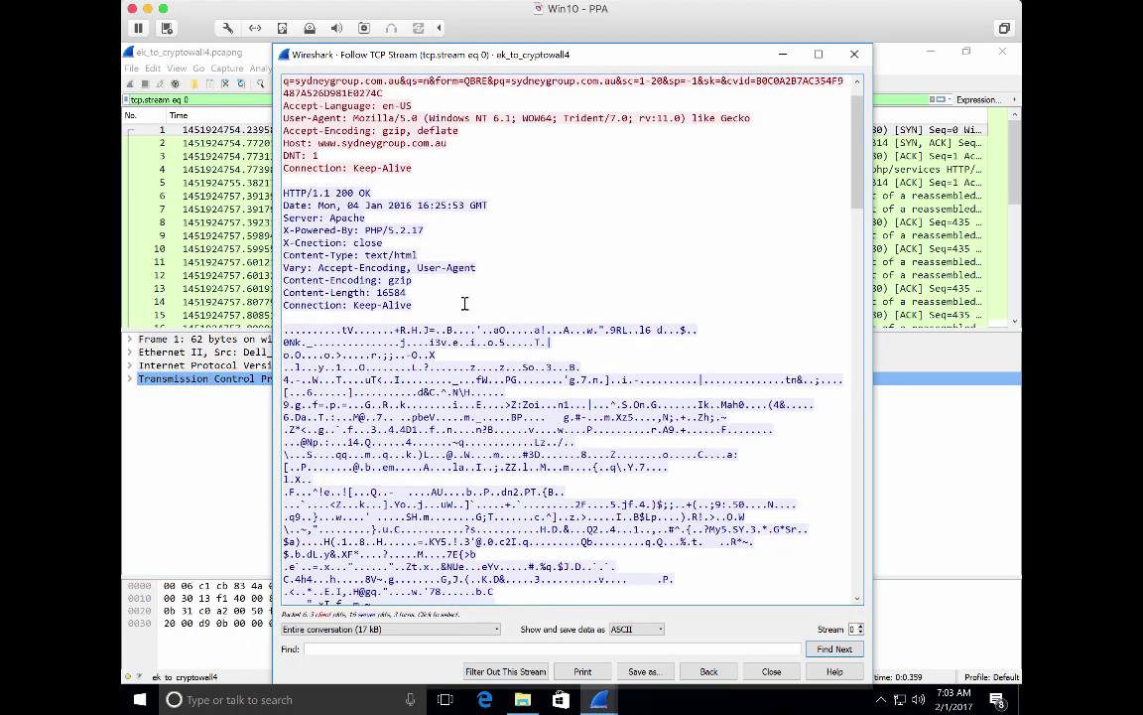
pyautogui.scroll(-3, 430, 389)
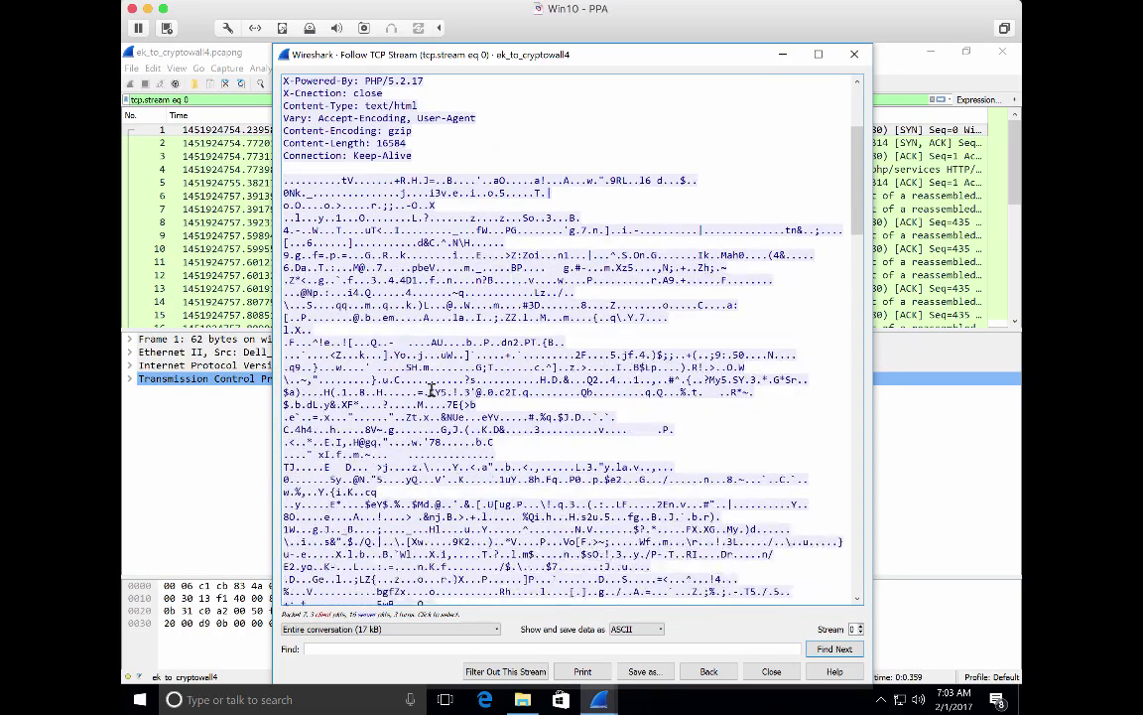
pyautogui.scroll(5, 430, 391)
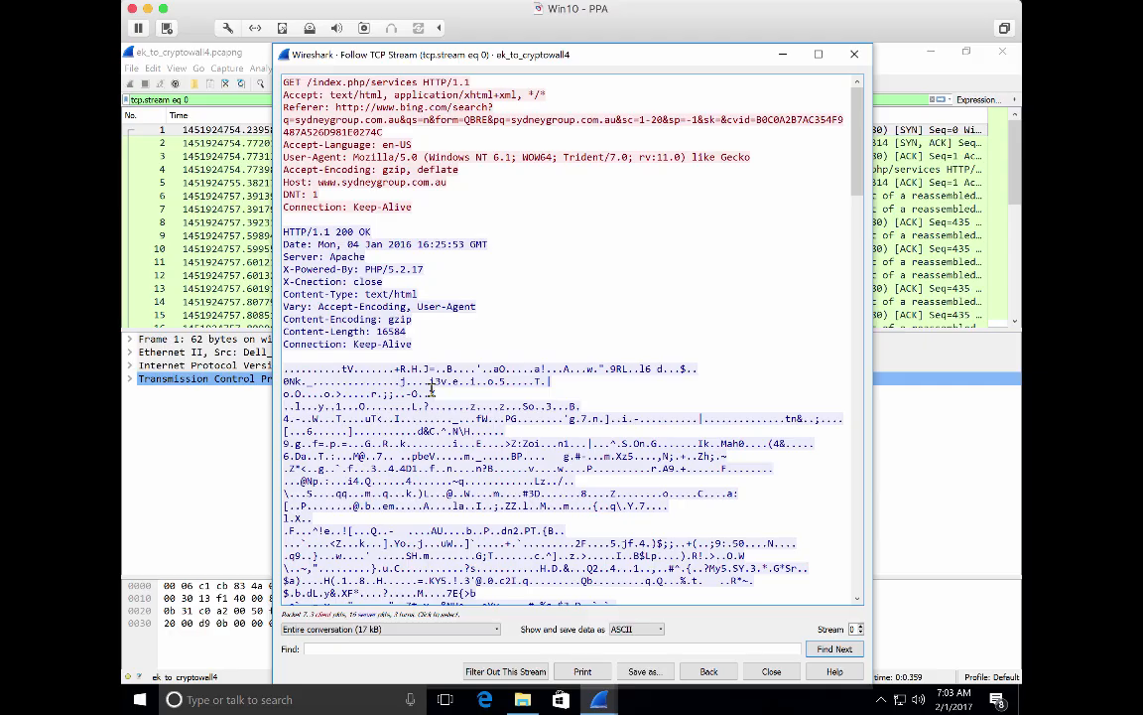
pyautogui.click(411, 316)
pyautogui.moveTo(411, 317); pyautogui.dragTo(284, 318)
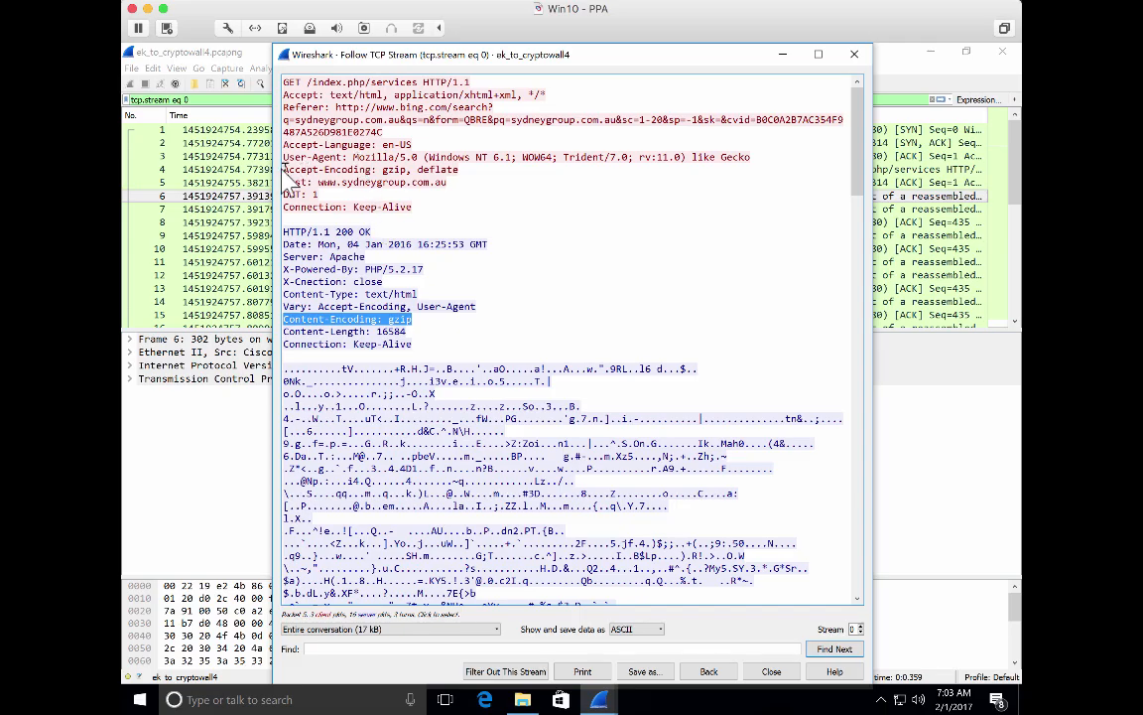
pyautogui.moveTo(458, 169); pyautogui.dragTo(282, 170)
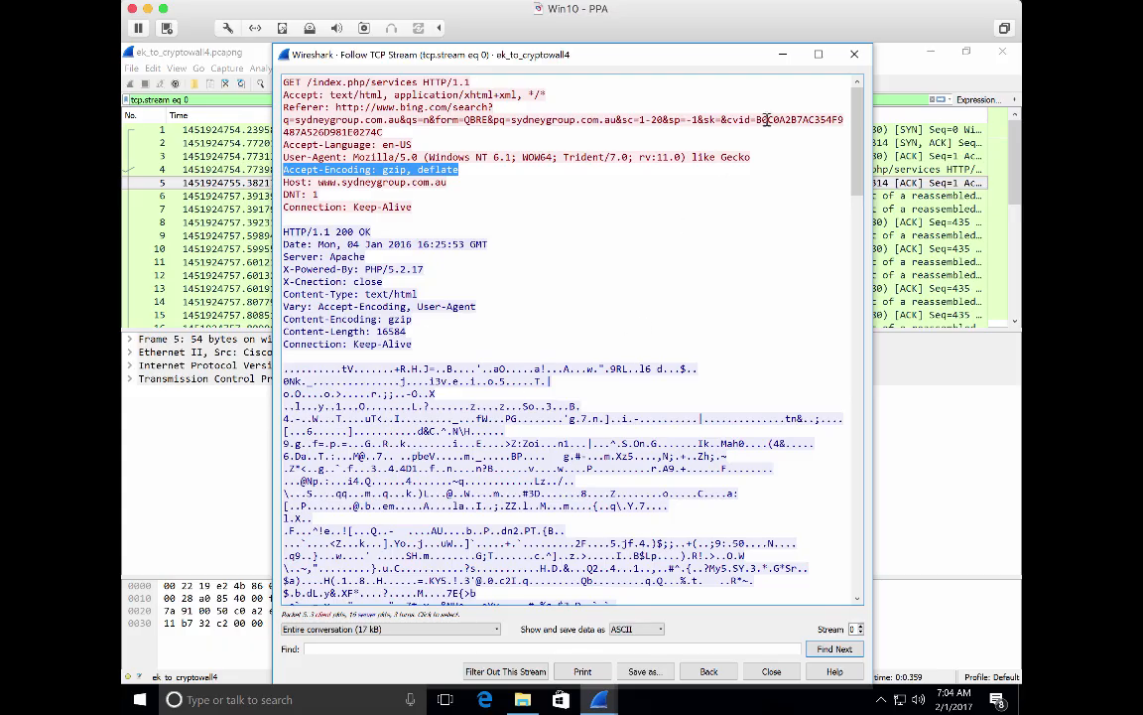
# Close the TCP stream window and follow the HTTP stream of packet 4, the GET /index.php/services request.
pyautogui.click(855, 55)
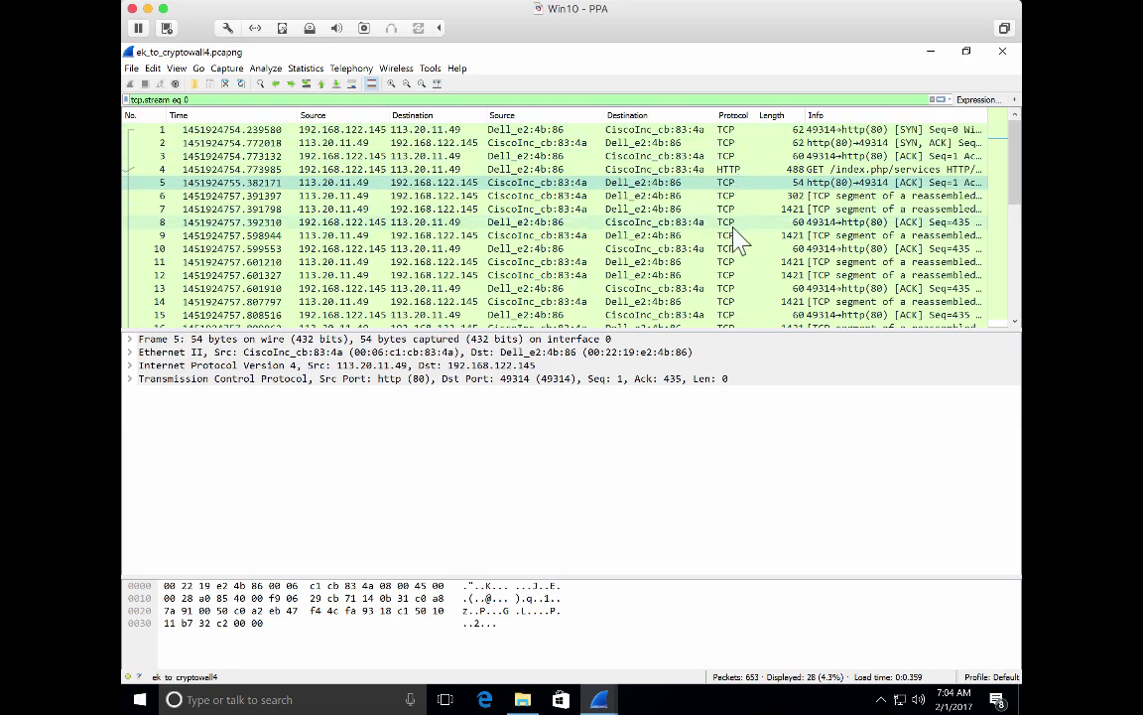
pyautogui.click(736, 171)
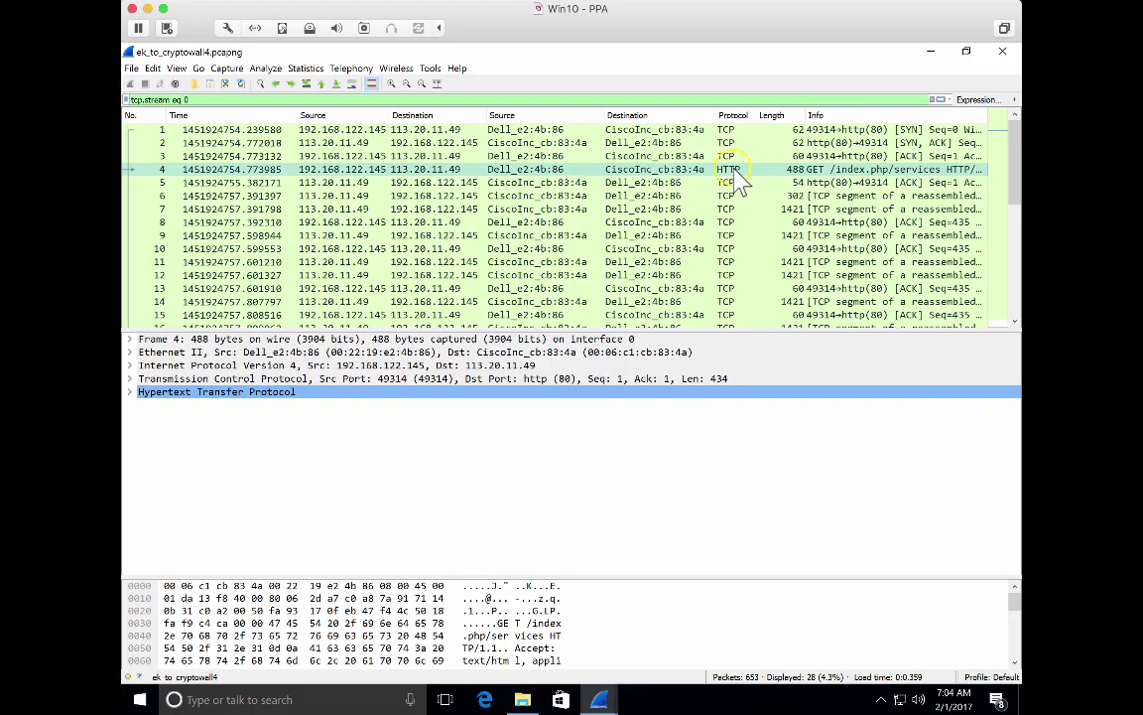
pyautogui.rightClick(734, 170)
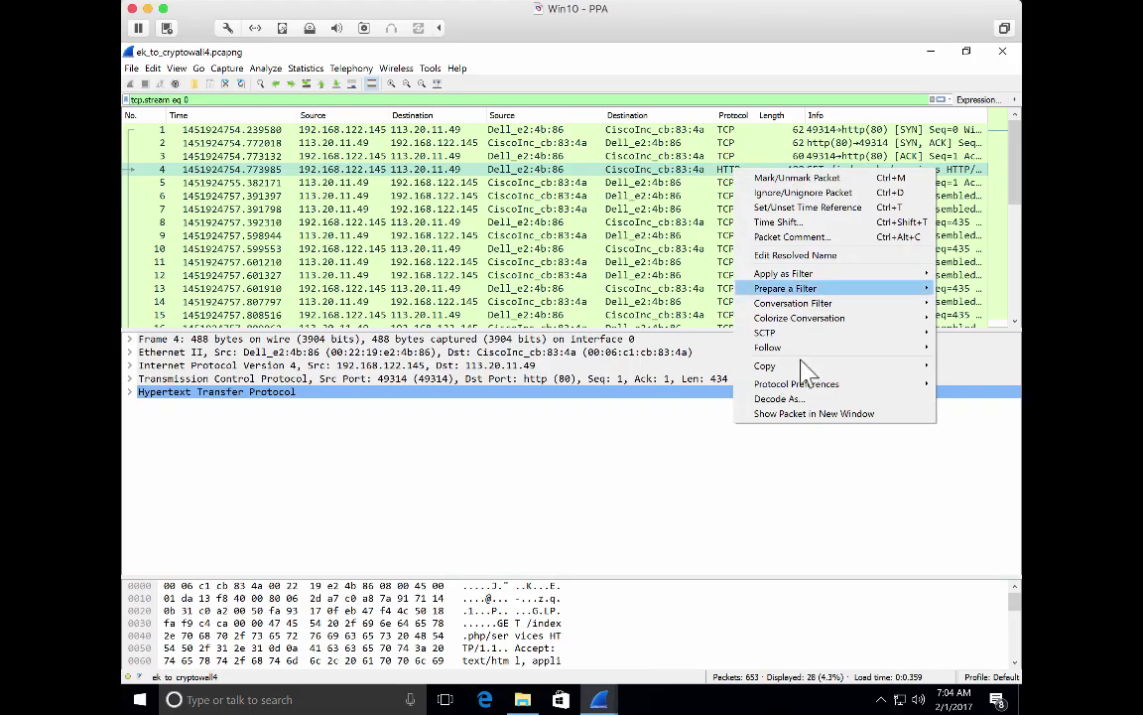
pyautogui.moveTo(796, 352)
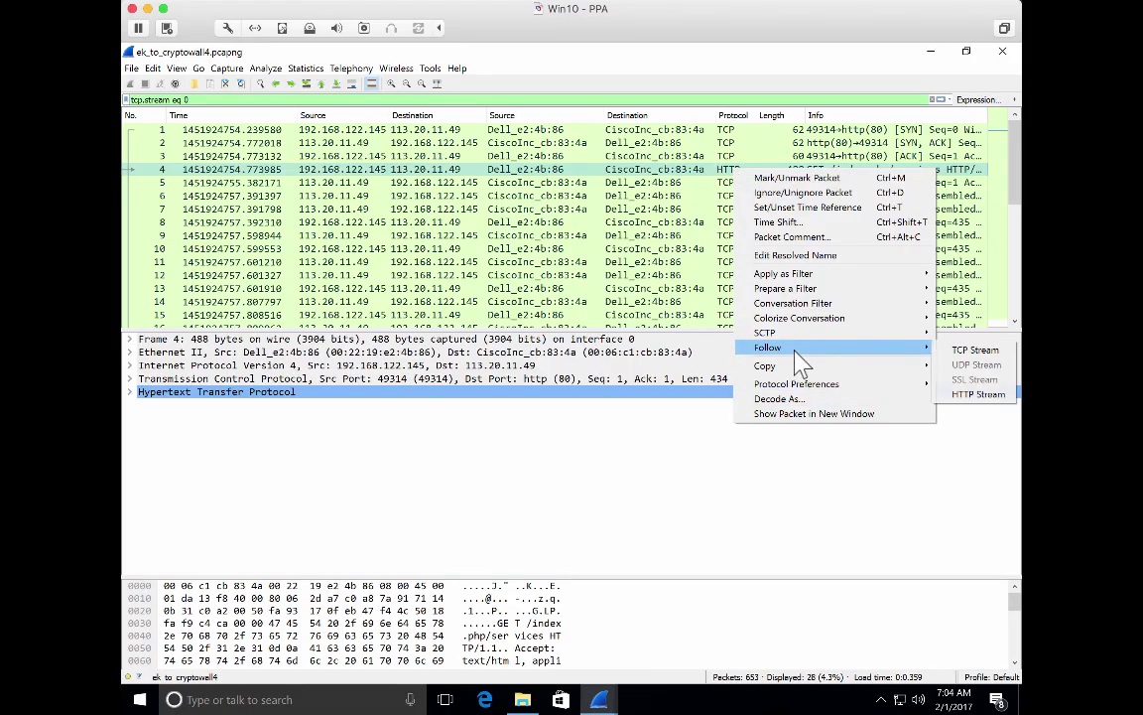
pyautogui.click(952, 394)
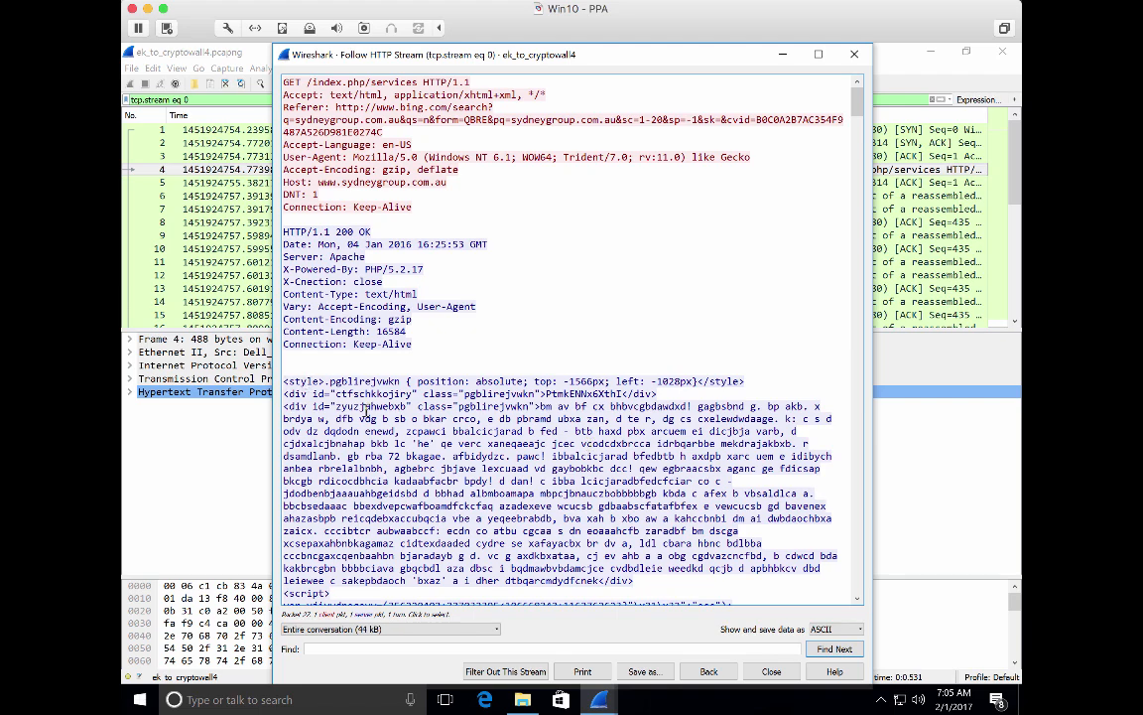
# Examine the decompressed response body in the HTTP stream, from the obfuscated script variables through to the page's HTML head section.
pyautogui.scroll(-2, 366, 407)
pyautogui.scroll(-1, 365, 407)
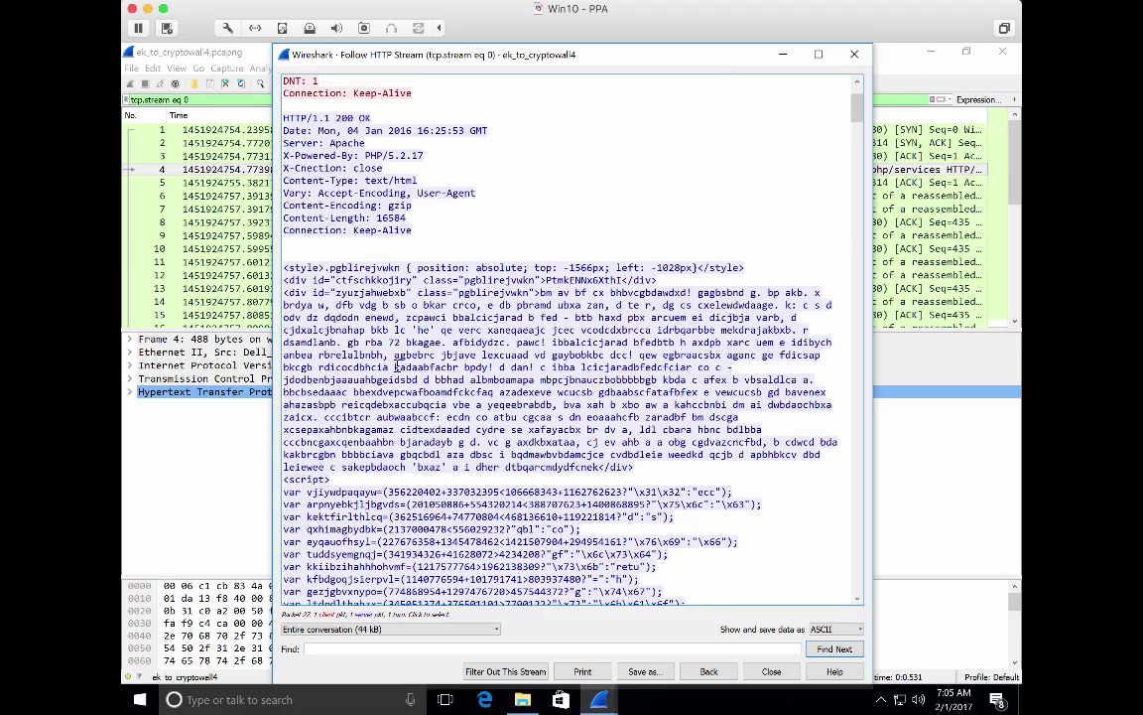
pyautogui.scroll(-1, 397, 366)
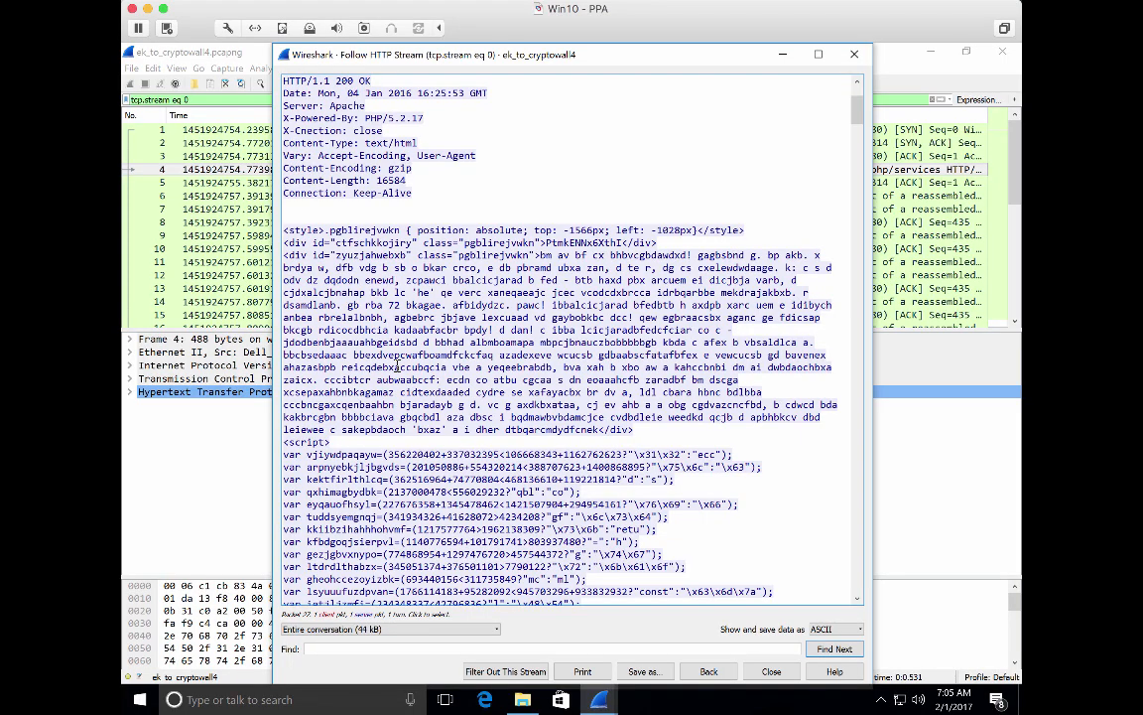
pyautogui.scroll(-8, 397, 367)
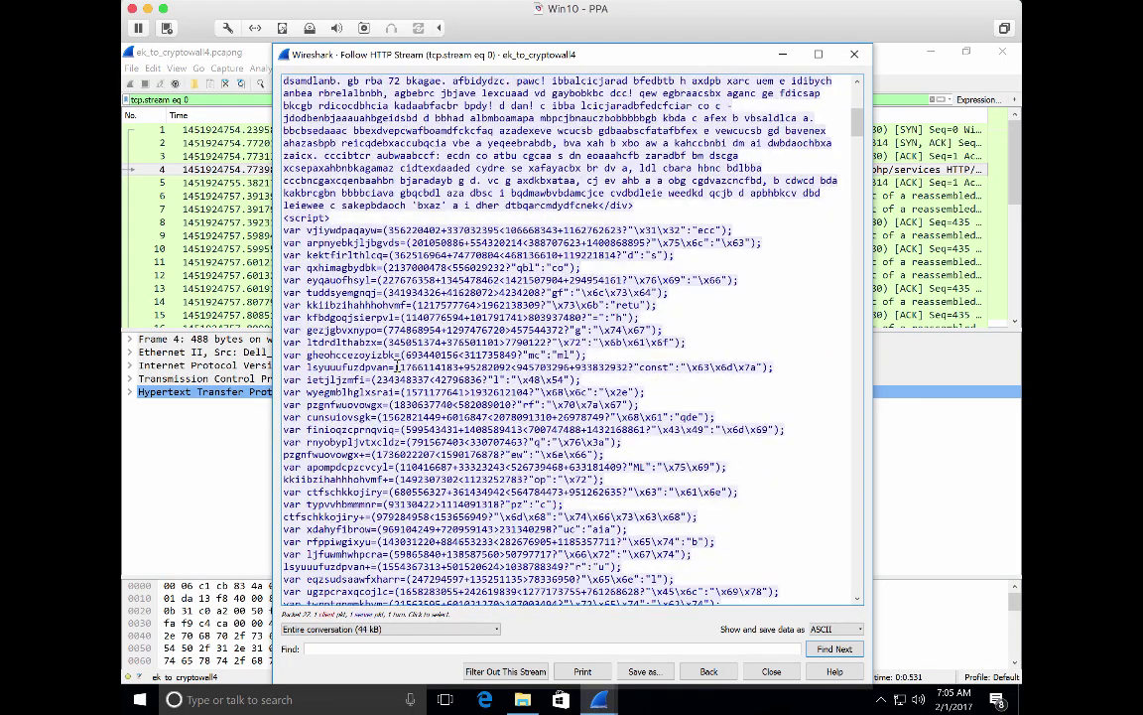
pyautogui.scroll(-15, 397, 367)
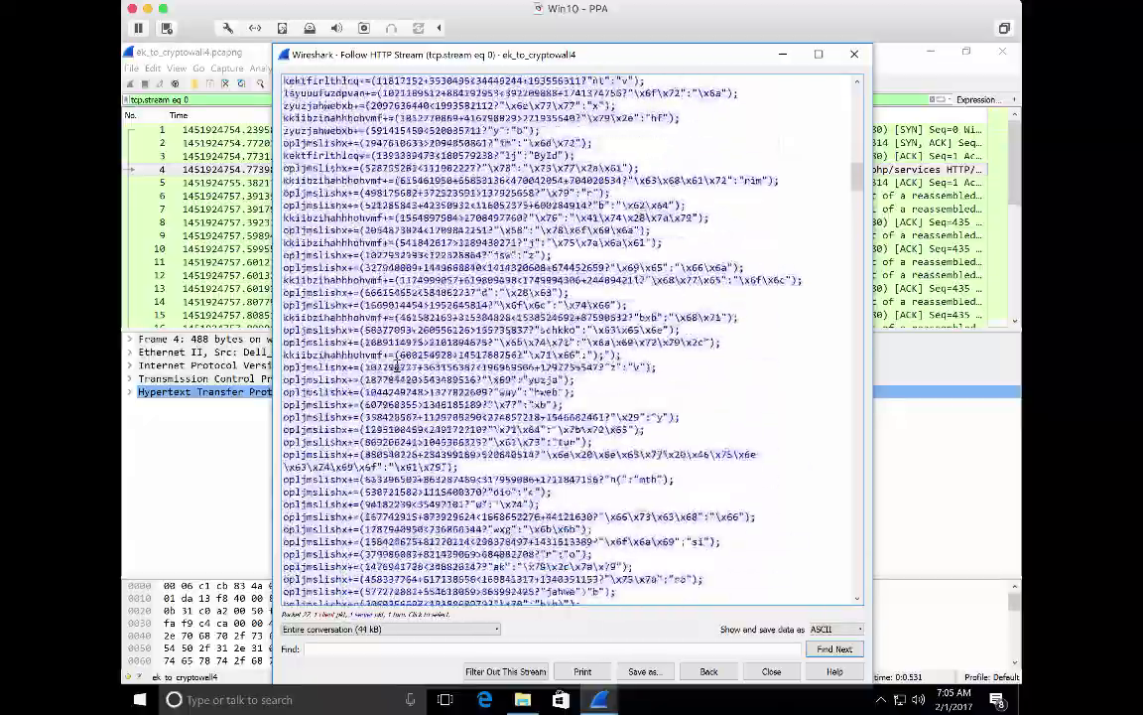
pyautogui.scroll(-15, 397, 366)
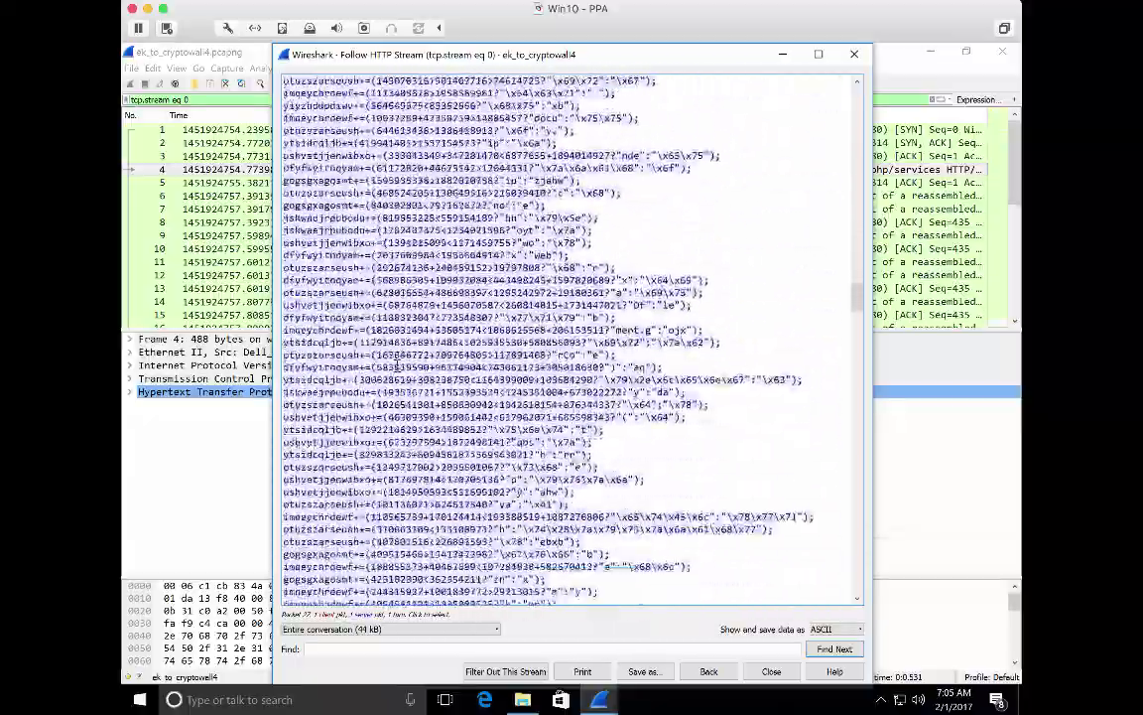
pyautogui.scroll(-15, 396, 366)
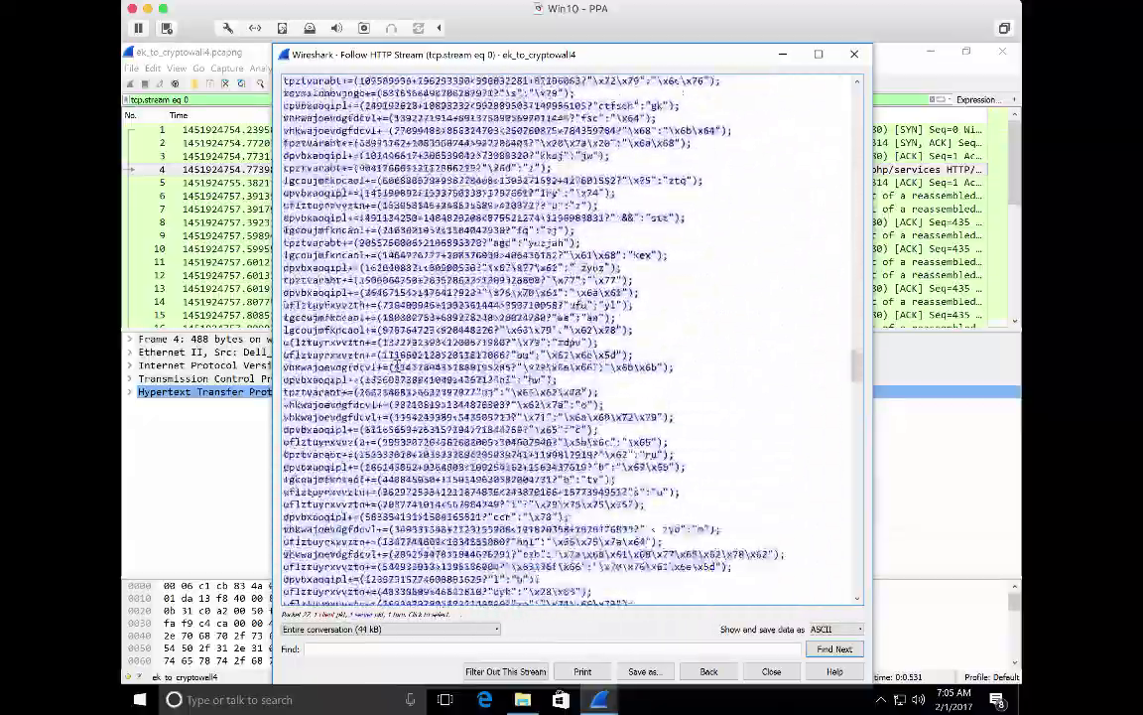
pyautogui.scroll(-15, 397, 366)
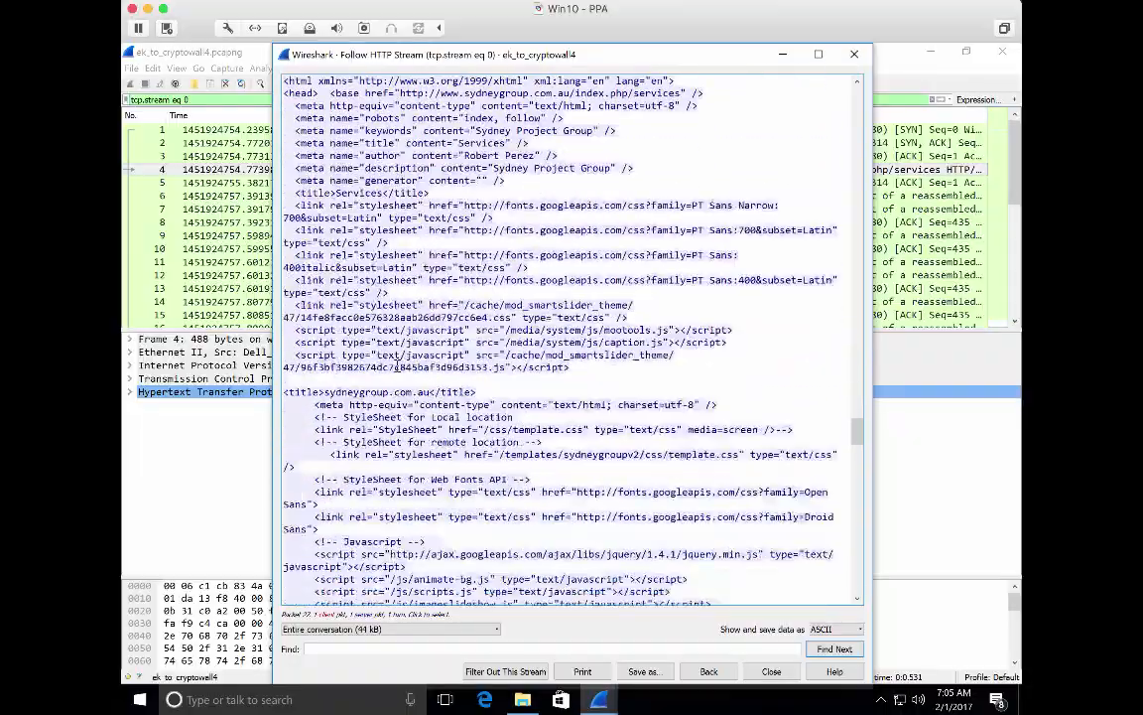
# Highlight the opening html tag, the head tag and the Services title in the page source, and close the HTTP stream window.
pyautogui.scroll(2, 397, 366)
pyautogui.click(282, 157)
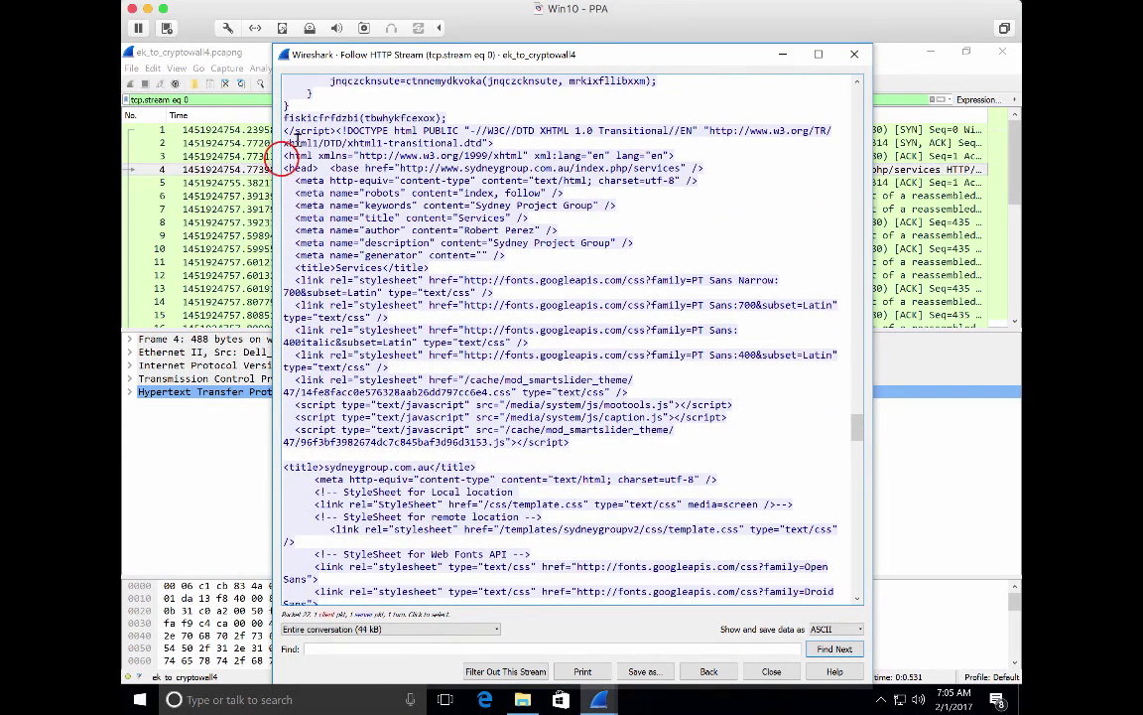
pyautogui.doubleClick(285, 157)
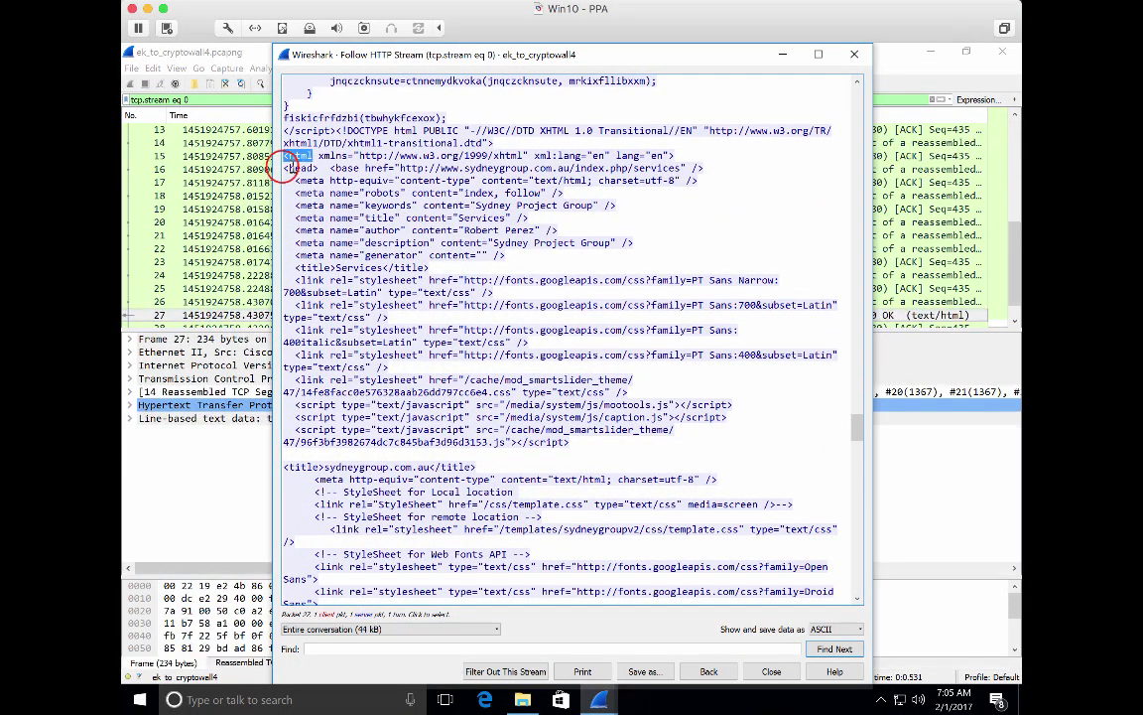
pyautogui.moveTo(283, 167); pyautogui.dragTo(317, 167)
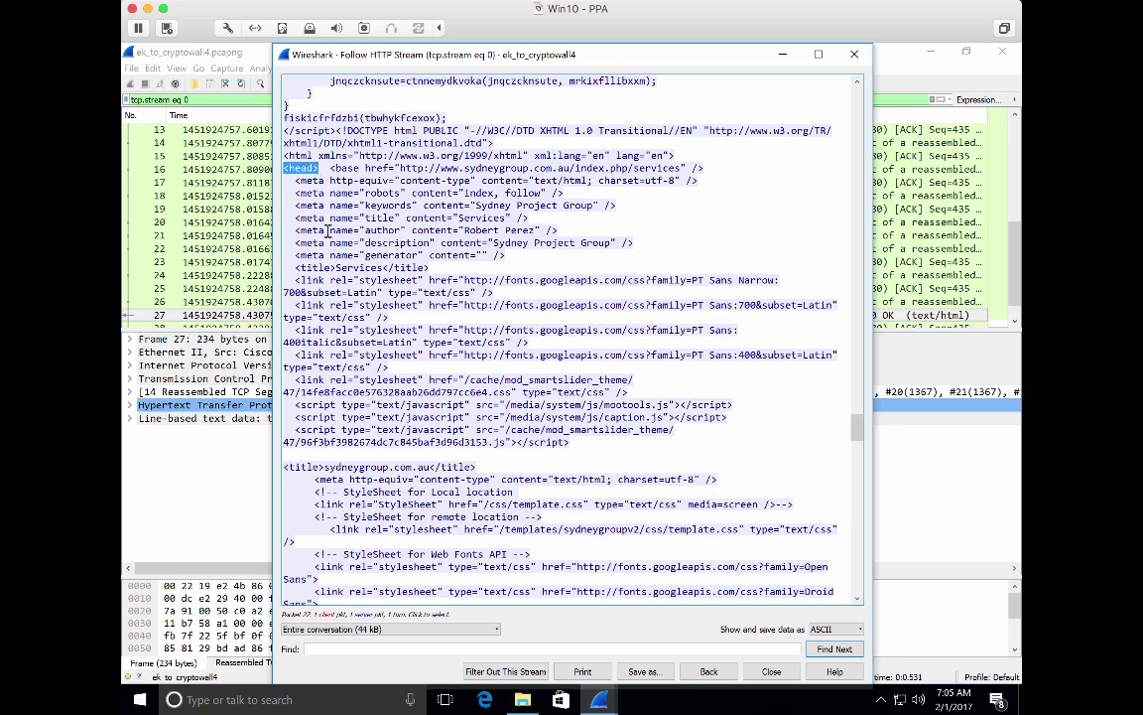
pyautogui.moveTo(295, 267); pyautogui.dragTo(427, 269)
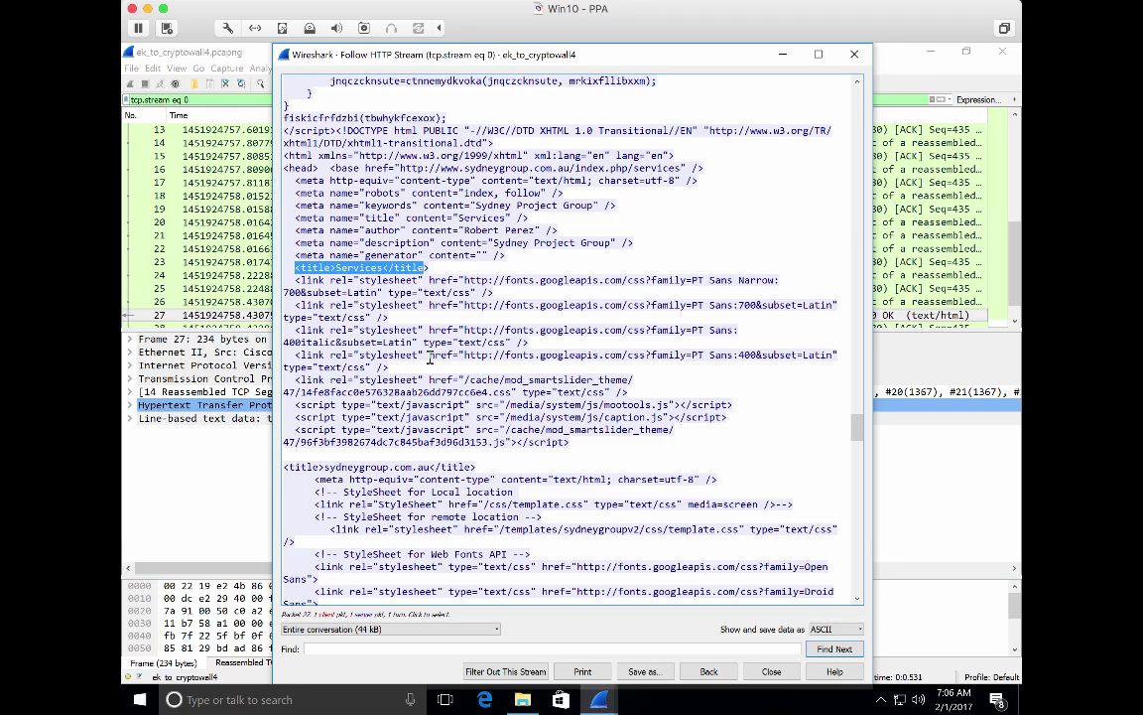
pyautogui.click(851, 55)
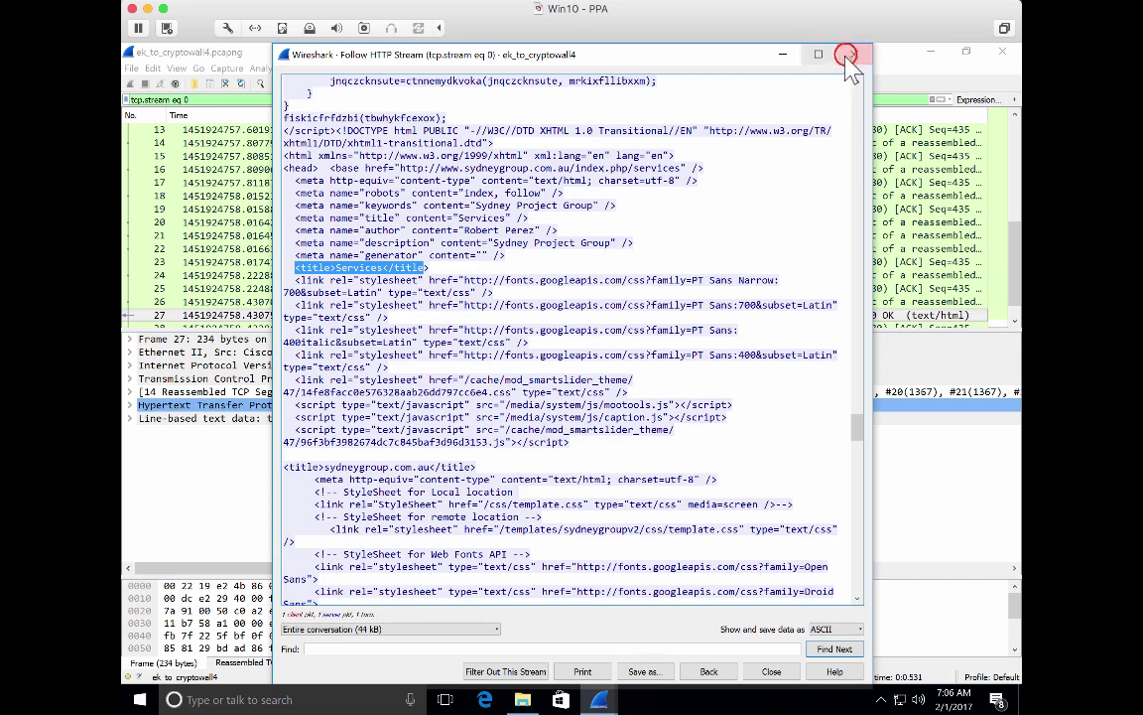
pyautogui.press('Escape')
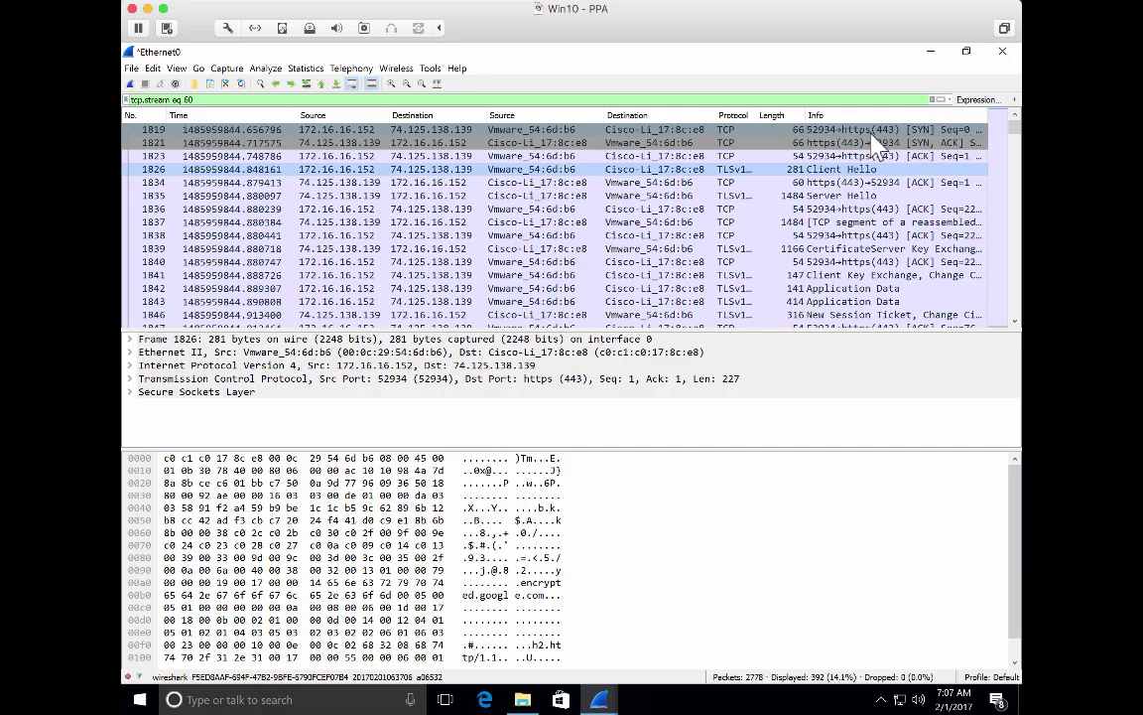
# Follow the TCP stream of the Client Hello packet 1826 in the Ethernet0 capture.
pyautogui.rightClick(756, 175)
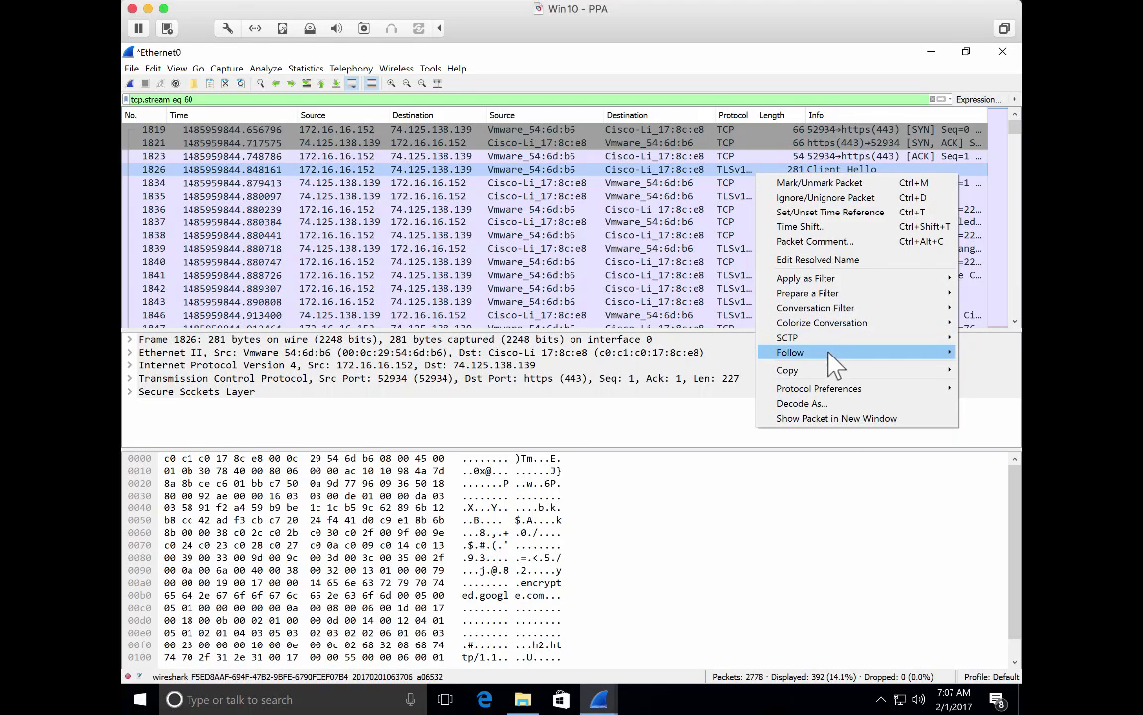
pyautogui.moveTo(828, 354)
pyautogui.click(750, 353)
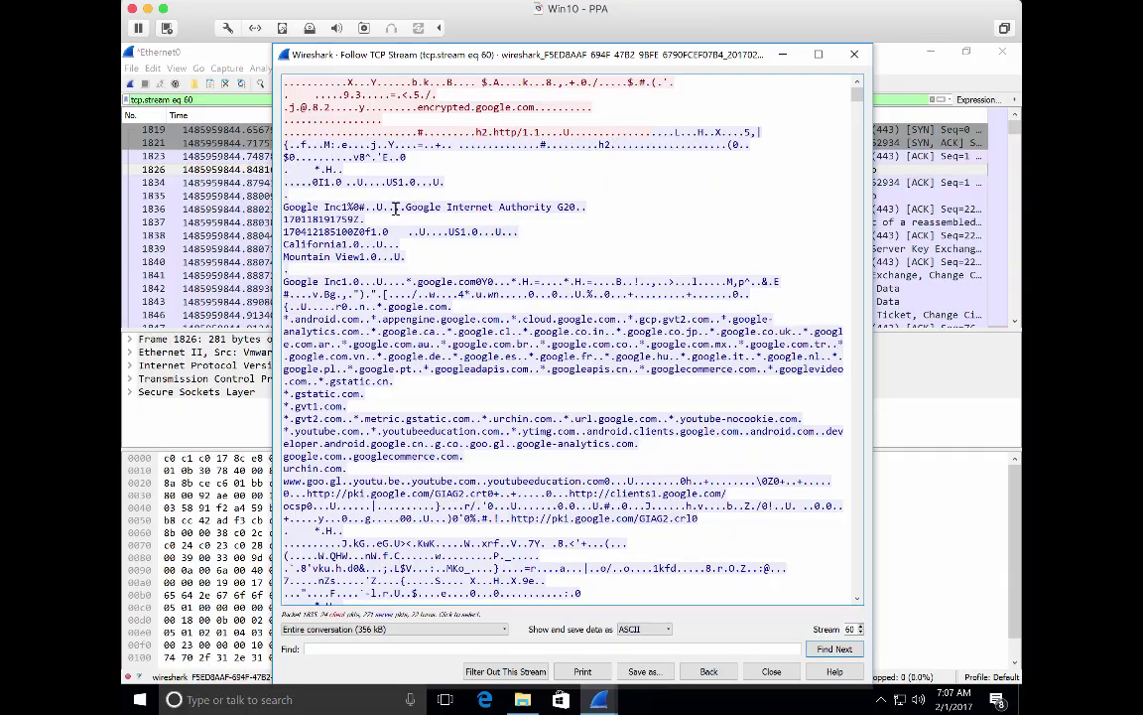
# Examine the certificate details and encrypted data in the TLS conversation, and close the TCP stream window.
pyautogui.scroll(-15, 397, 249)
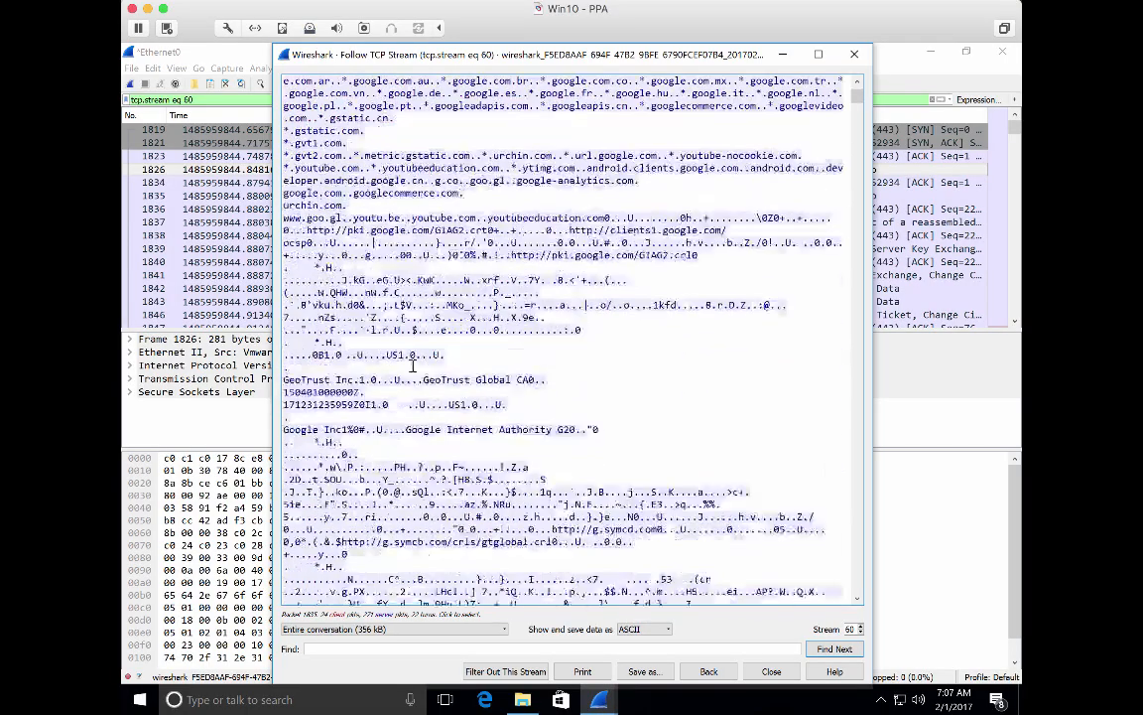
pyautogui.scroll(-15, 412, 366)
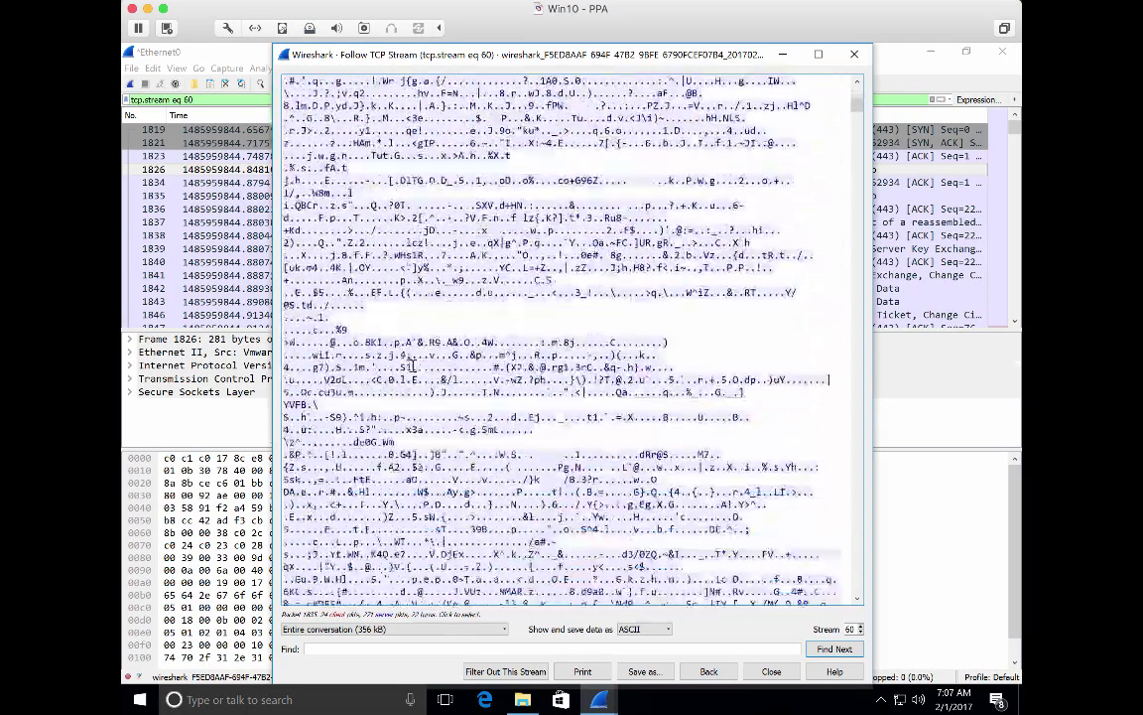
pyautogui.scroll(-10, 412, 366)
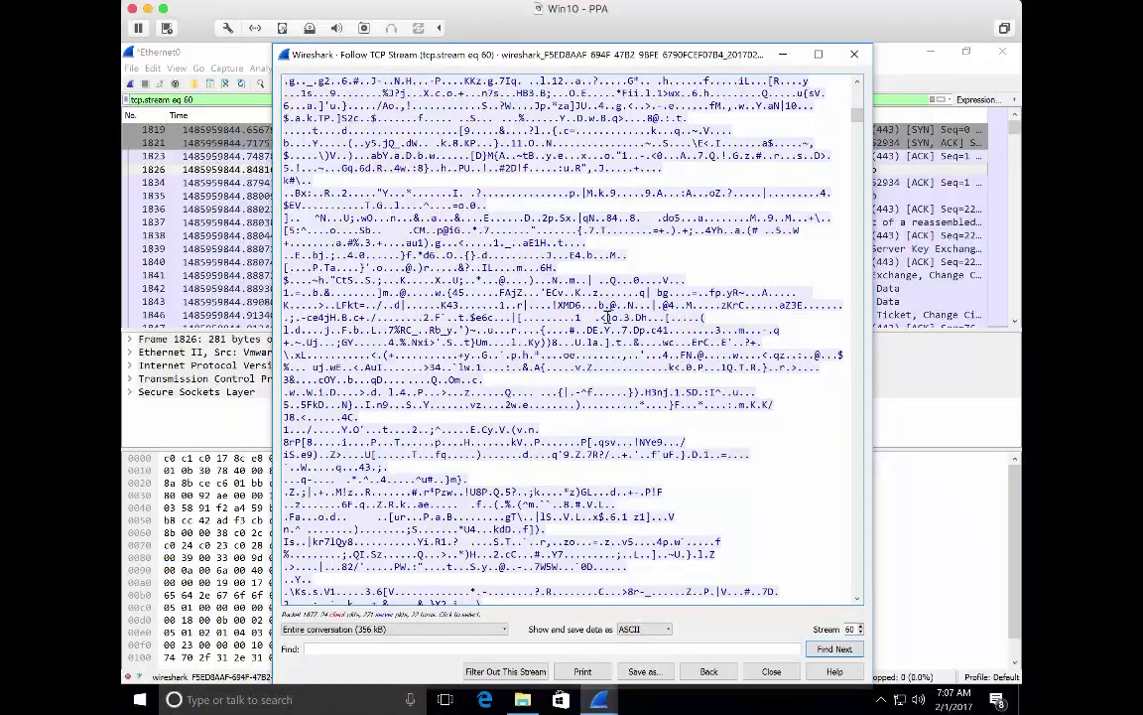
pyautogui.click(854, 54)
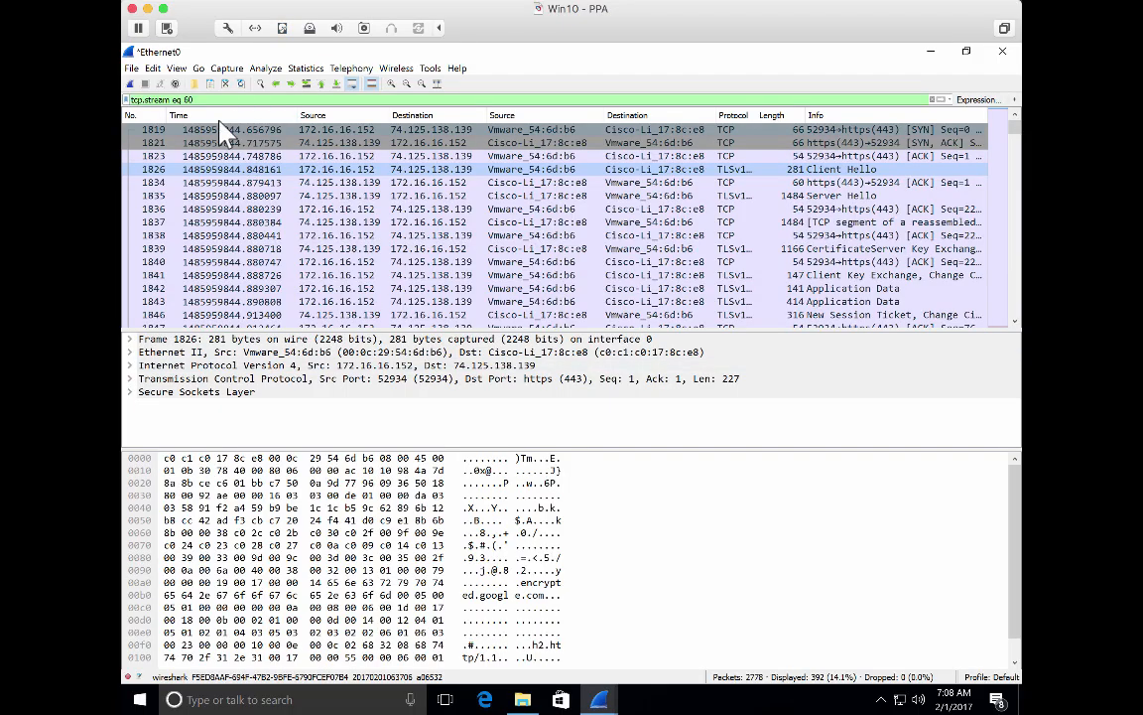
# Review the SSL protocol preferences, including the RSA keys list and pre-master-secret log options, and accept the preferences without changes.
pyautogui.click(149, 68)
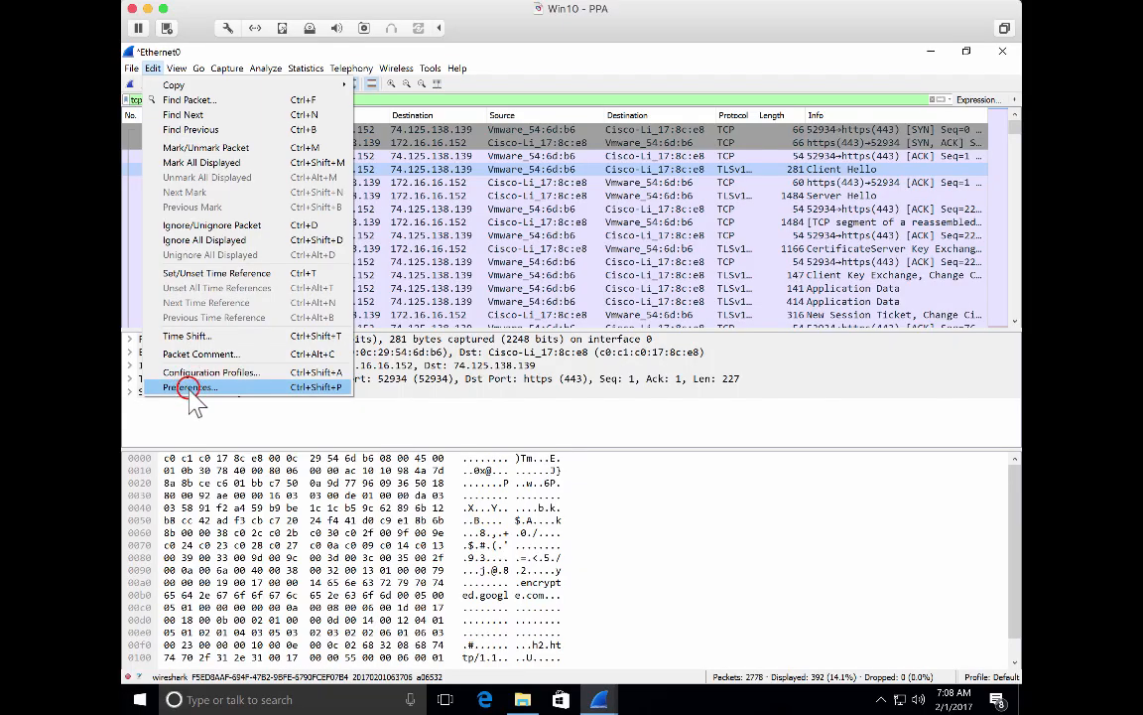
pyautogui.click(186, 387)
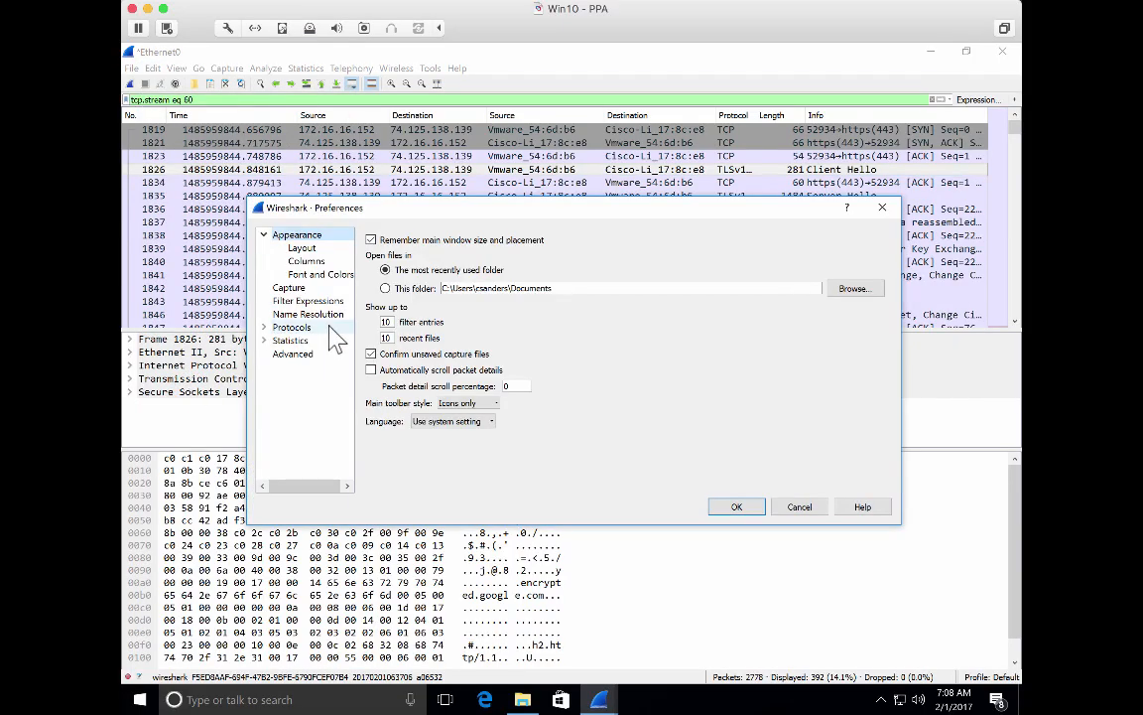
pyautogui.click(264, 328)
pyautogui.scroll(-20, 302, 387)
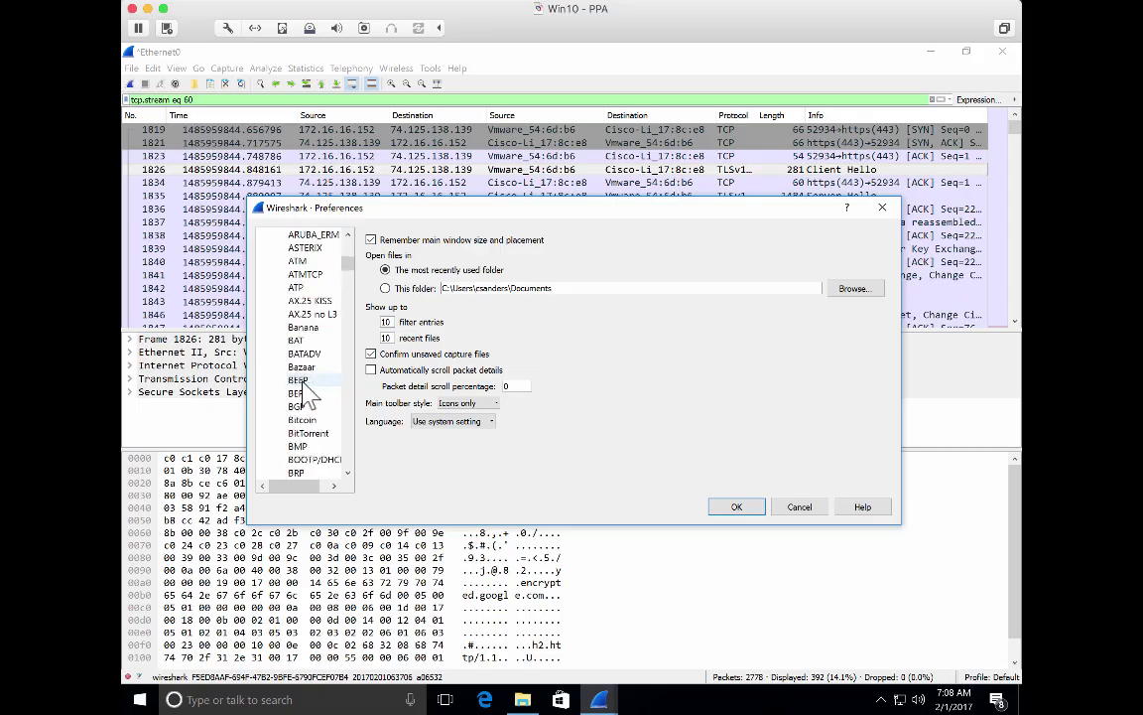
pyautogui.scroll(-20, 305, 392)
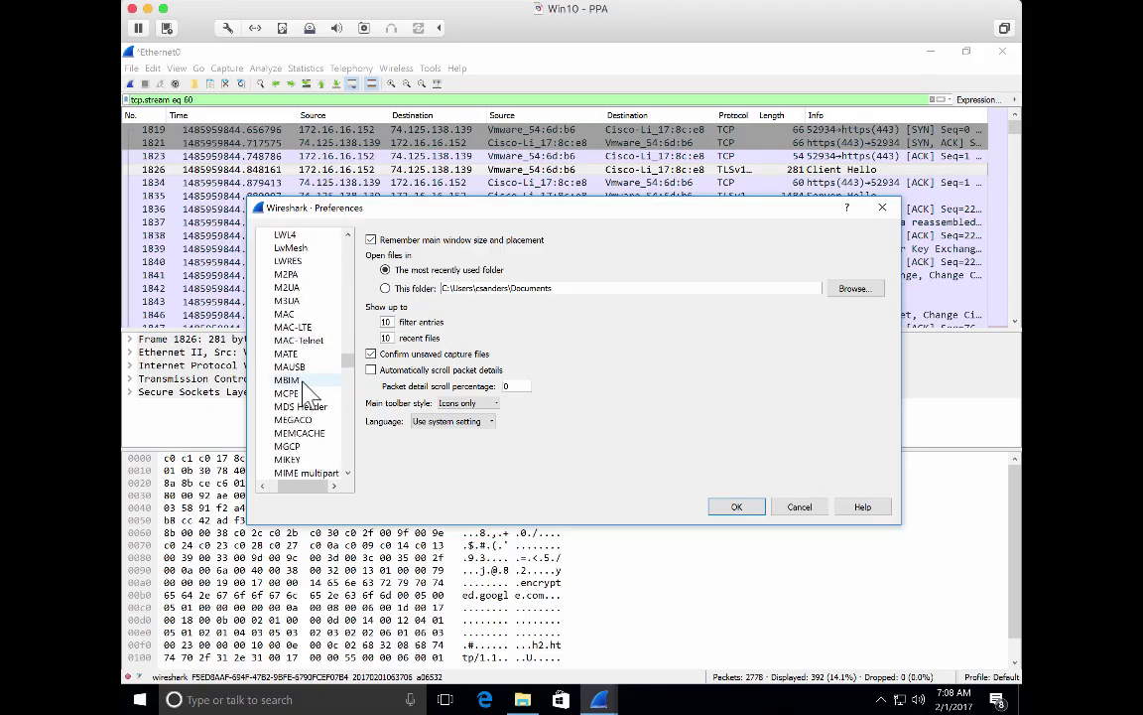
pyautogui.scroll(-20, 308, 394)
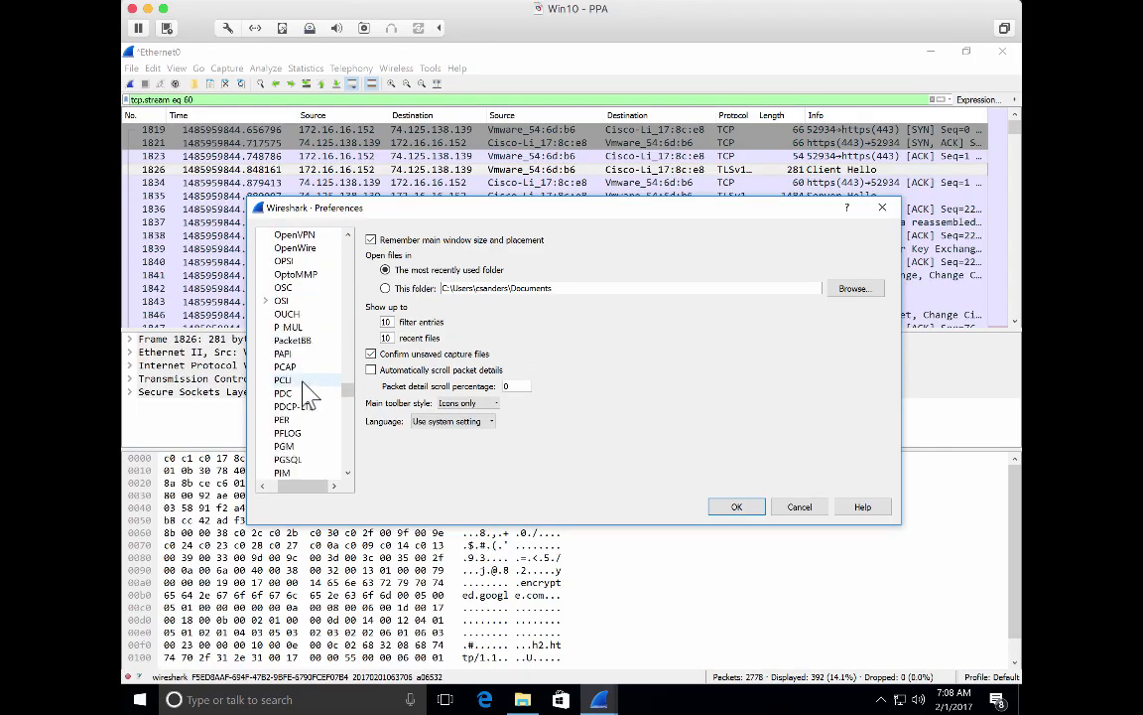
pyautogui.scroll(-3, 308, 394)
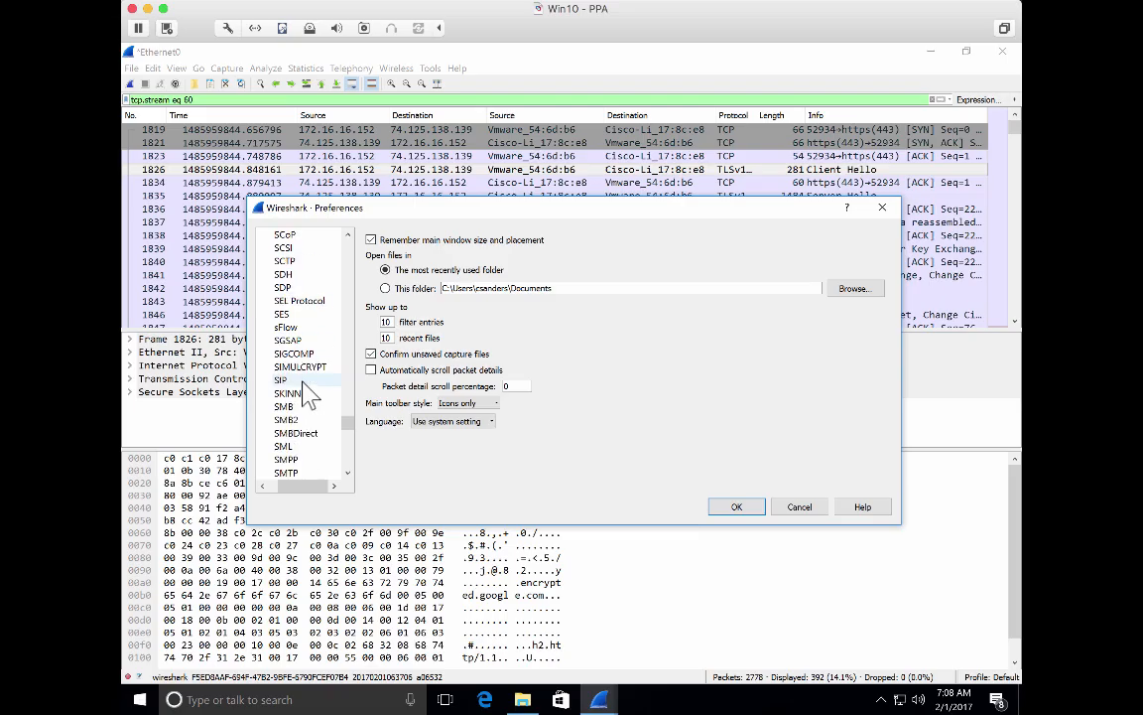
pyautogui.scroll(-2, 308, 394)
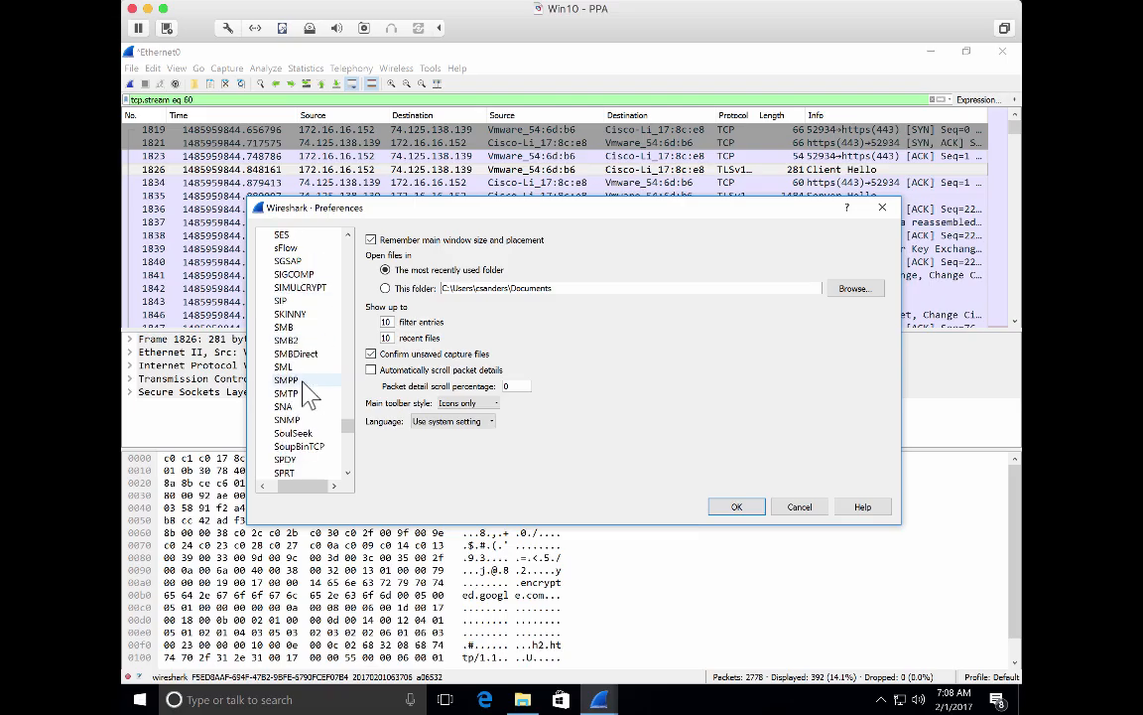
pyautogui.scroll(-3, 308, 394)
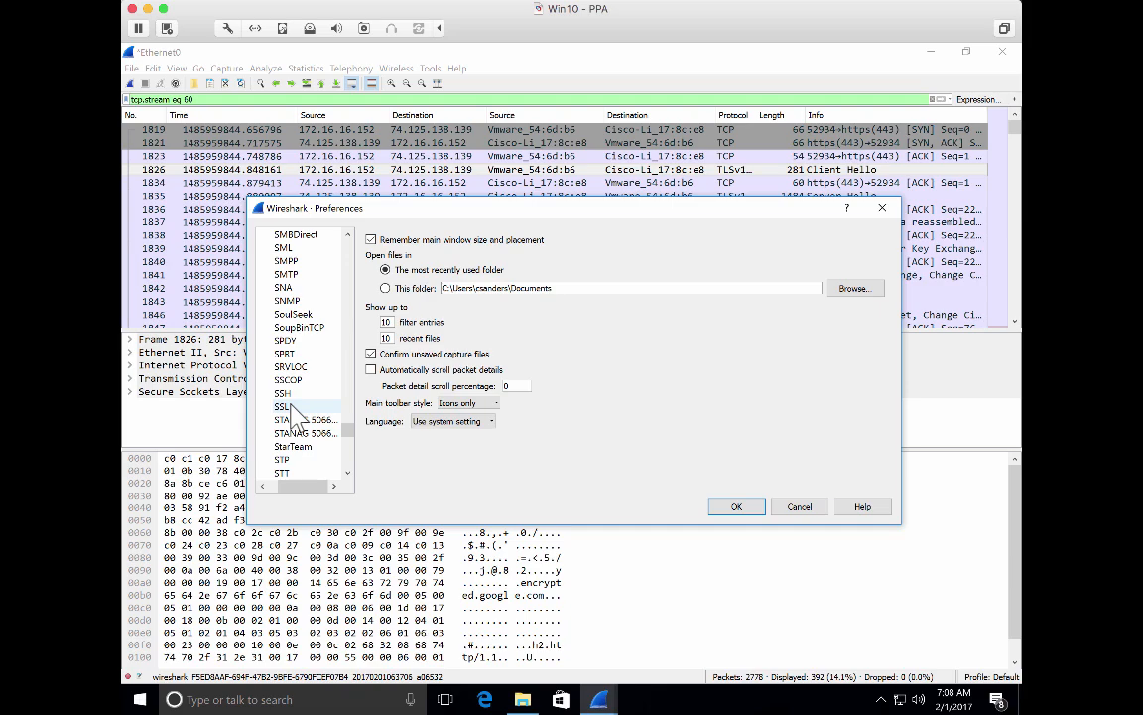
pyautogui.click(289, 405)
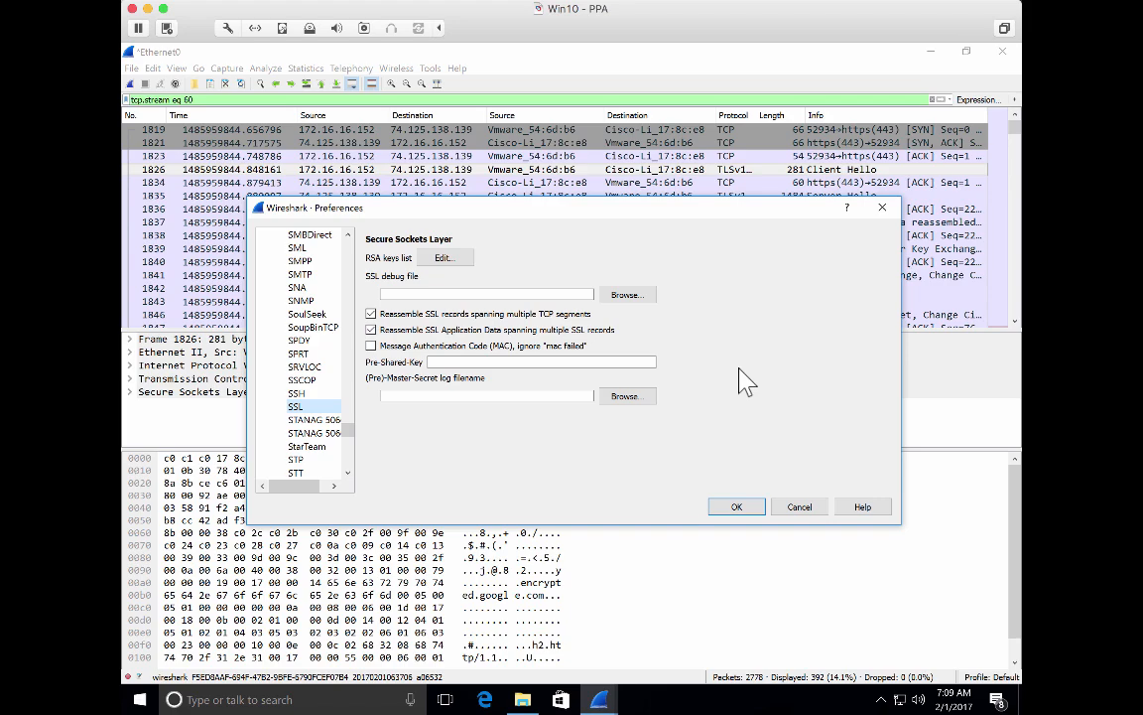
pyautogui.click(738, 506)
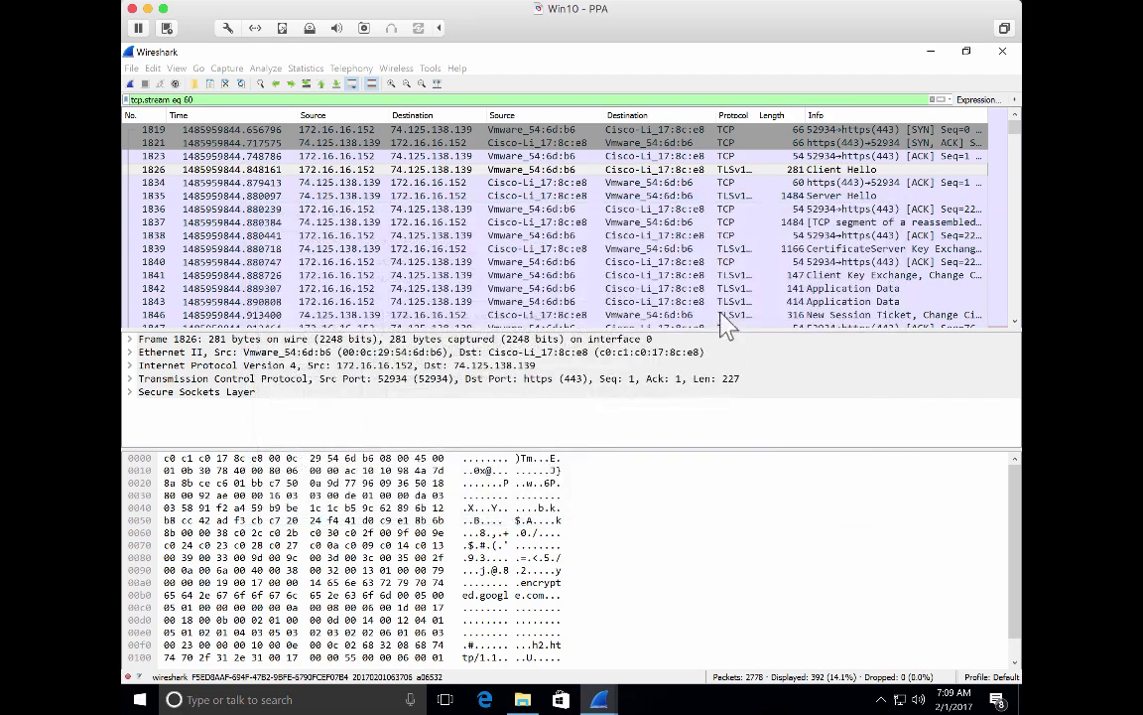
# Follow the SSL stream of the Client Hello packet 1826, and close the SSL stream window.
pyautogui.rightClick(672, 171)
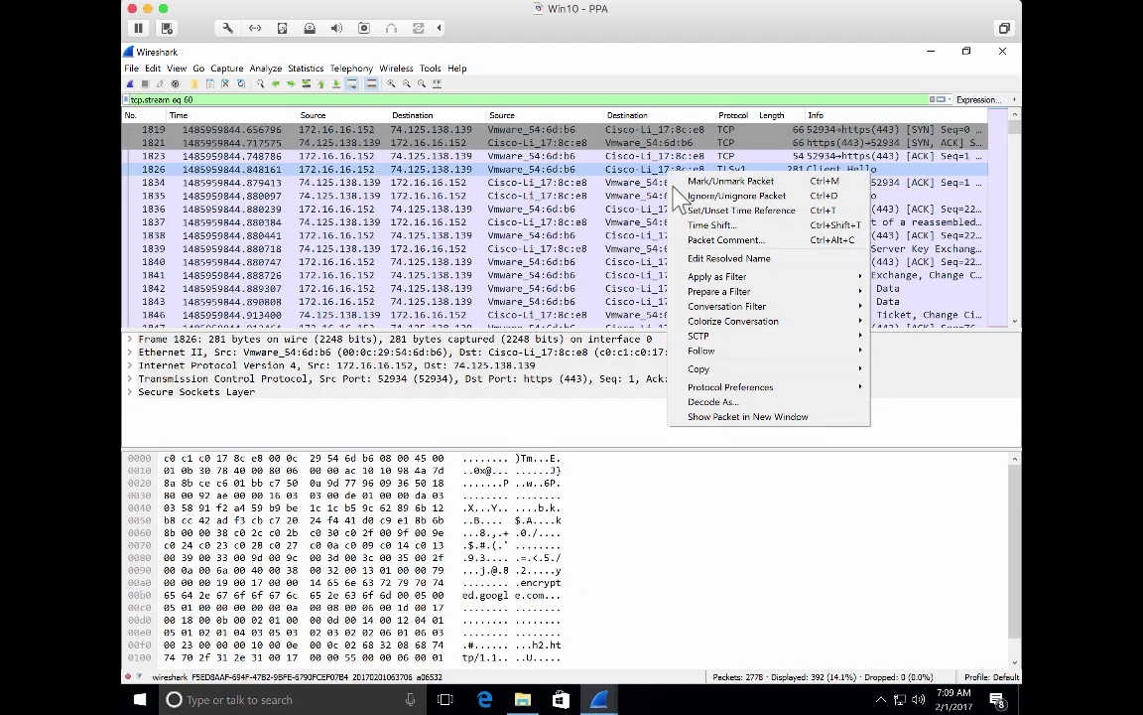
pyautogui.moveTo(764, 352)
pyautogui.click(896, 388)
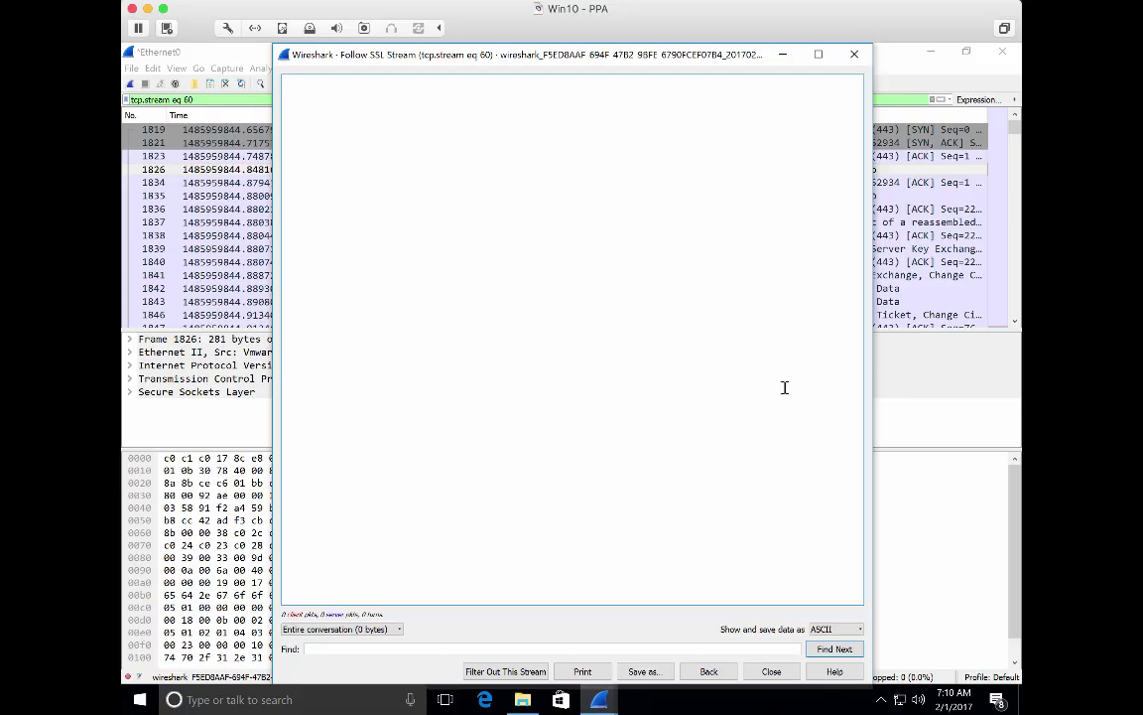
pyautogui.click(865, 62)
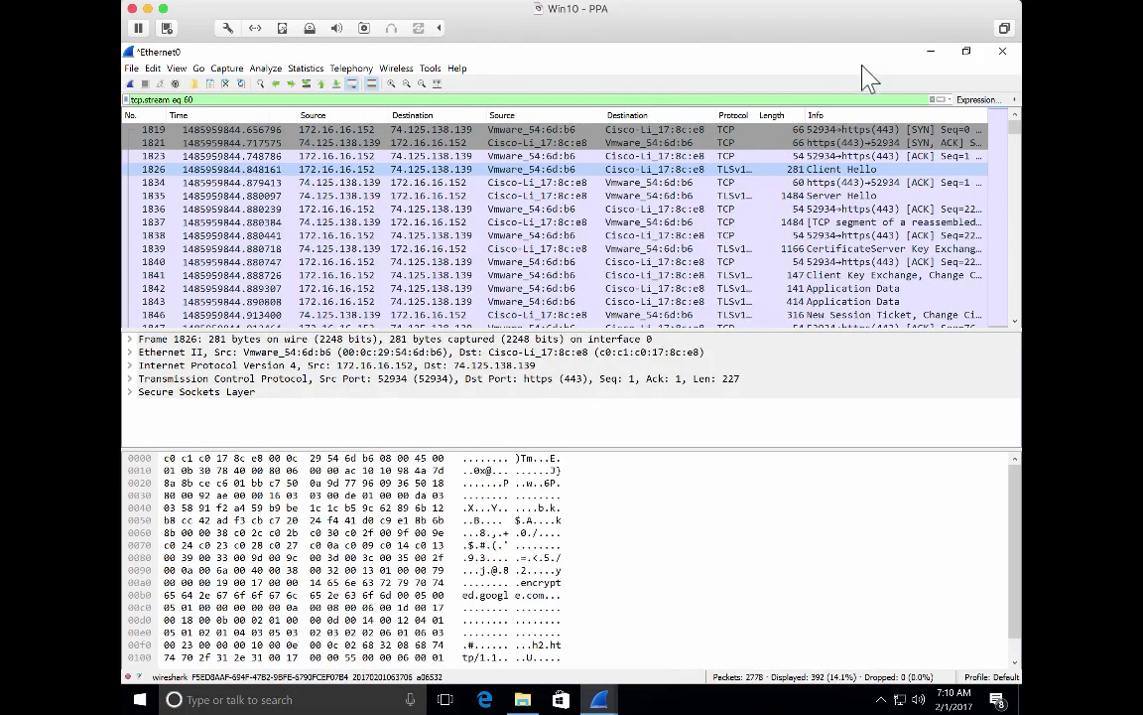